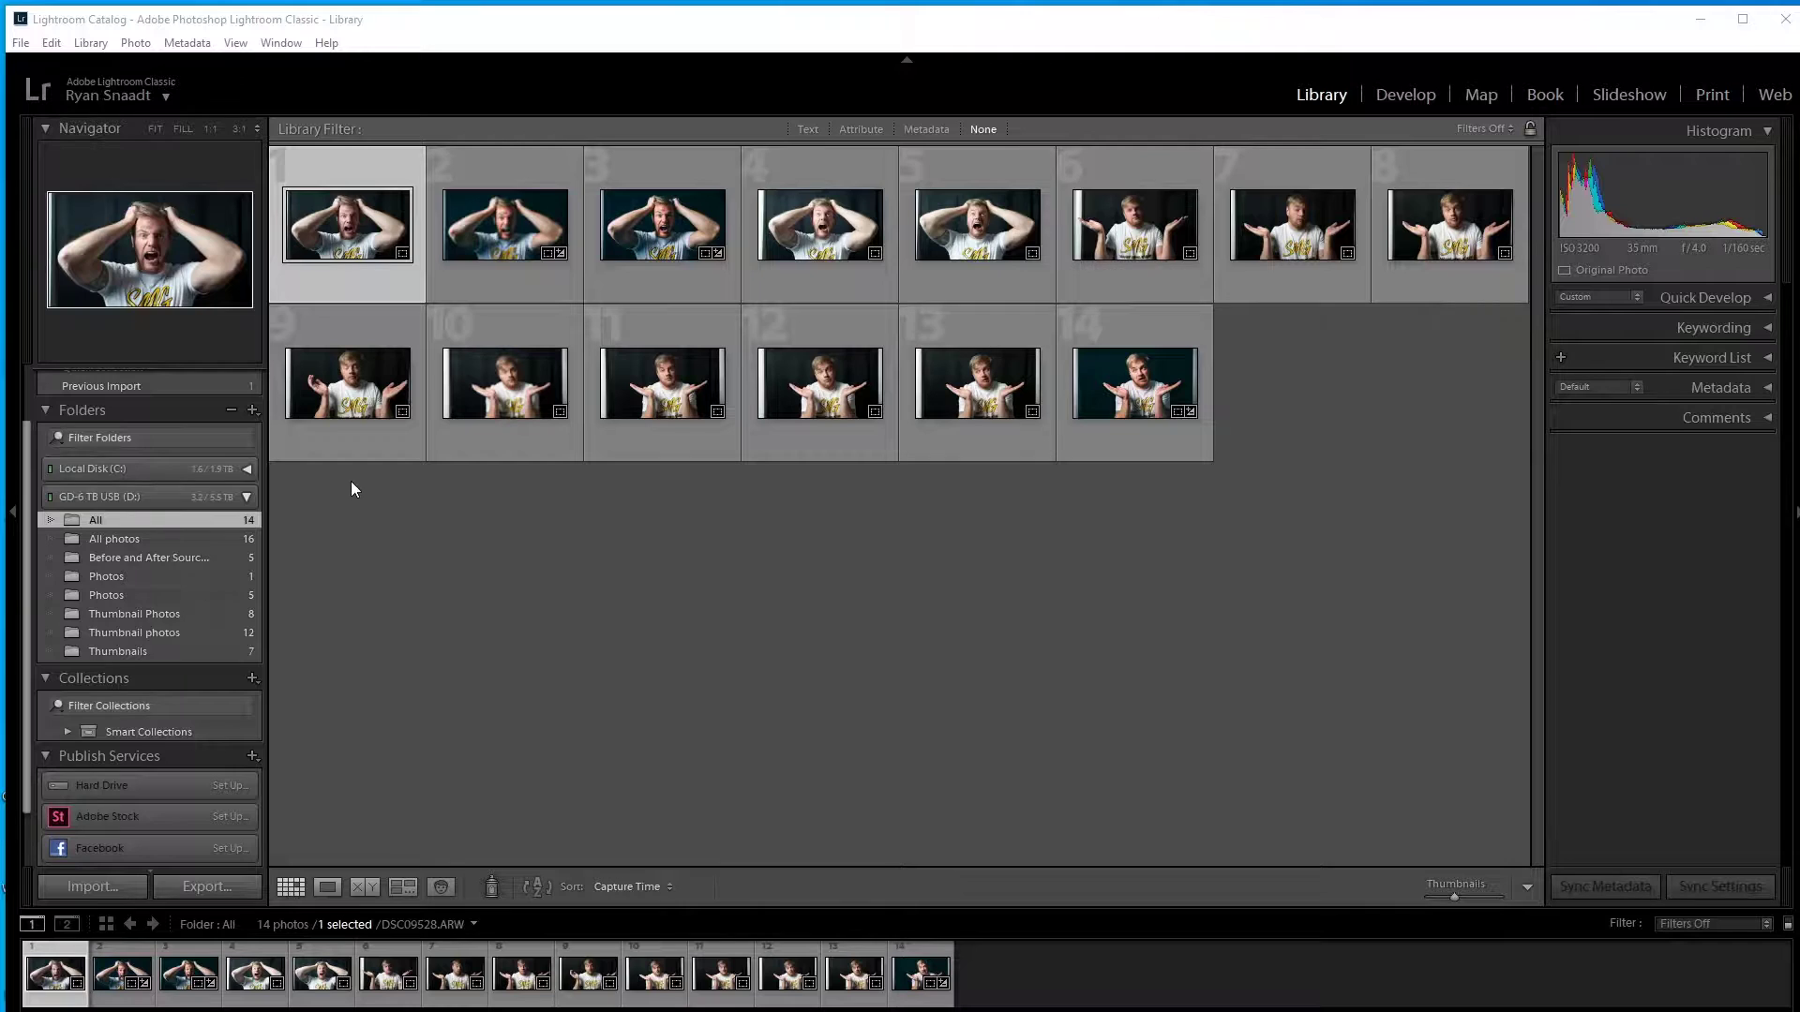
Step: Open DSC09528.ARW in Develop and inspect the left arm at 1:1, then return to Fit
{"action": "left_click", "coordinate": [1397, 96]}
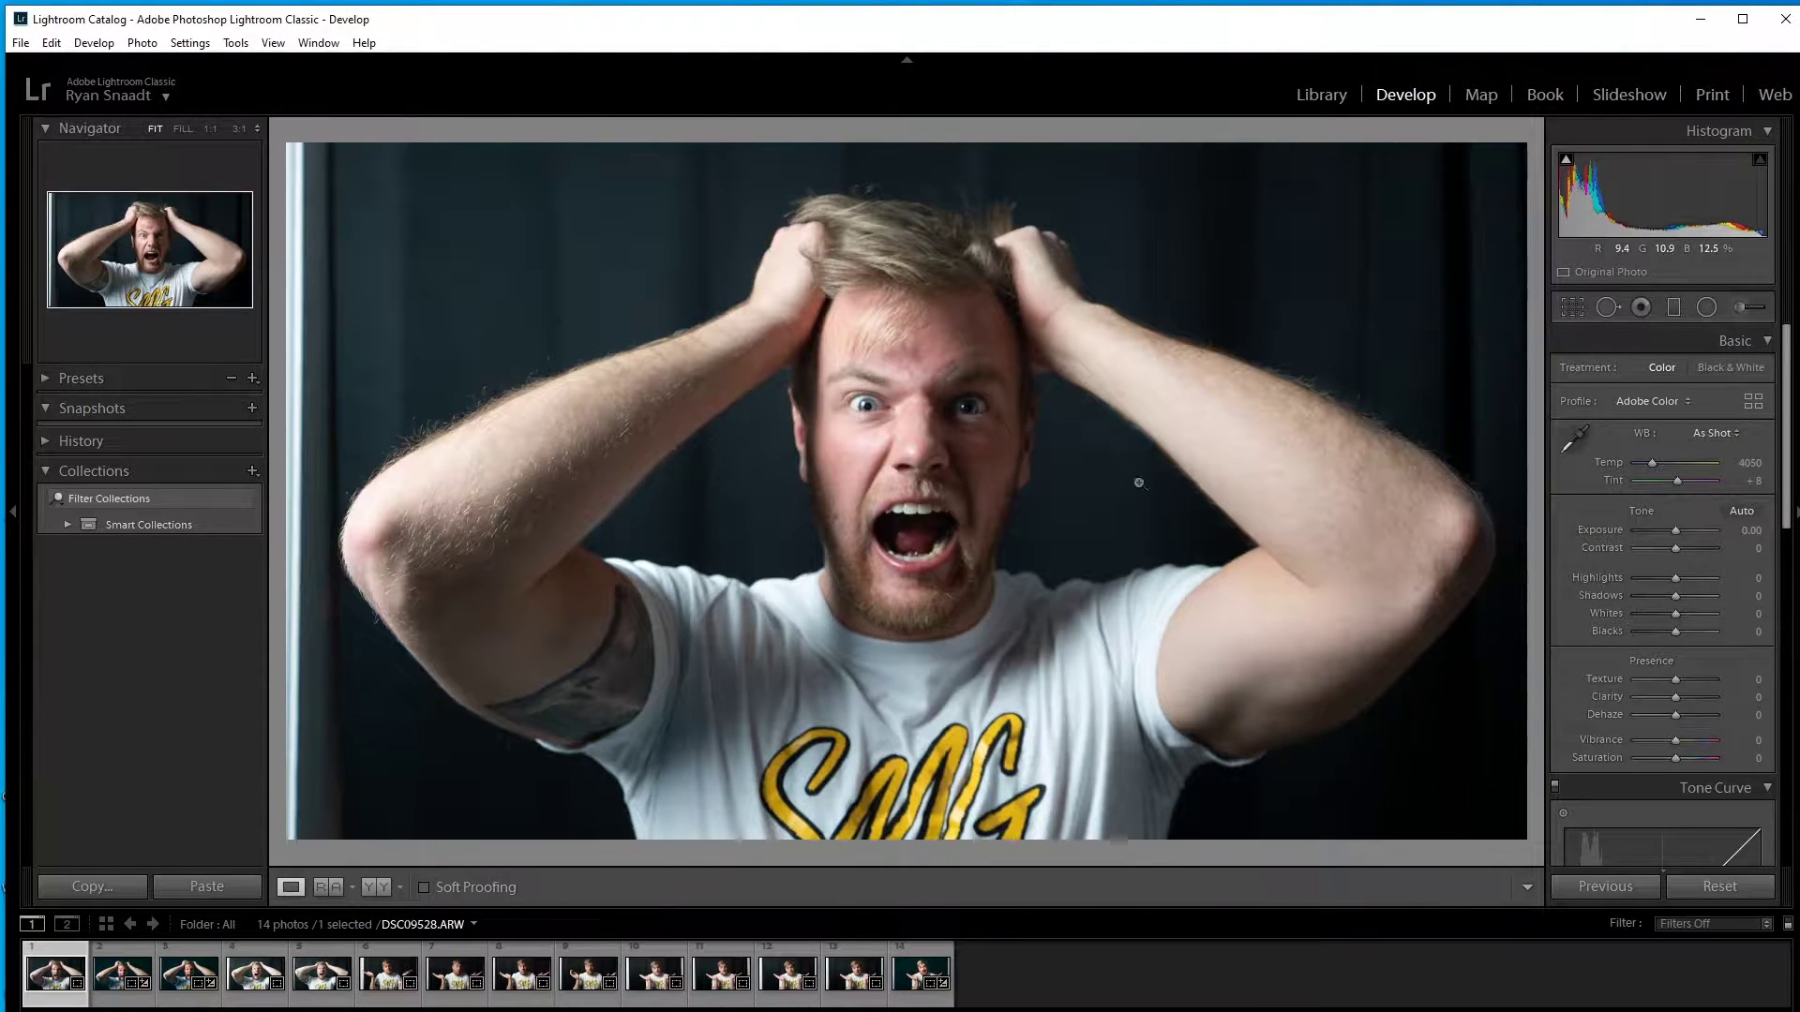
{"action": "left_click", "coordinate": [500, 456]}
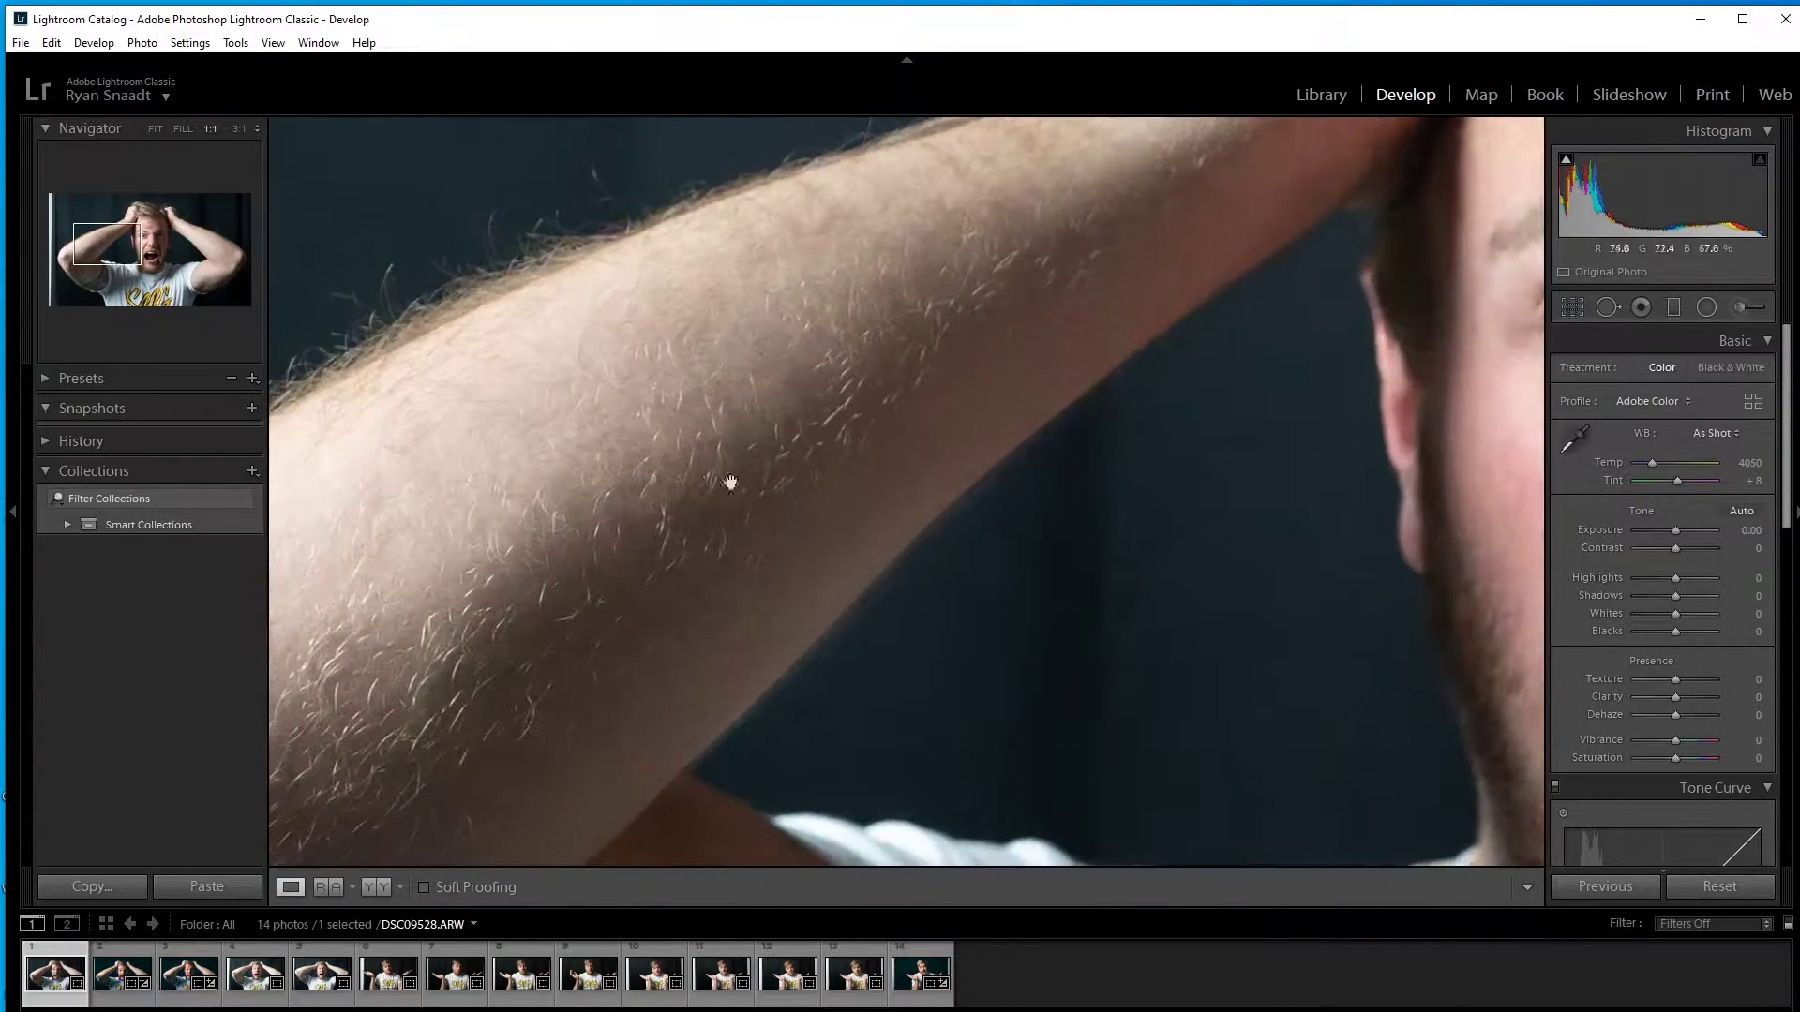
{"action": "left_click_drag", "start_coordinate": [614, 435], "coordinate": [819, 306]}
{"action": "left_click", "coordinate": [792, 321]}
{"action": "left_click", "coordinate": [790, 326]}
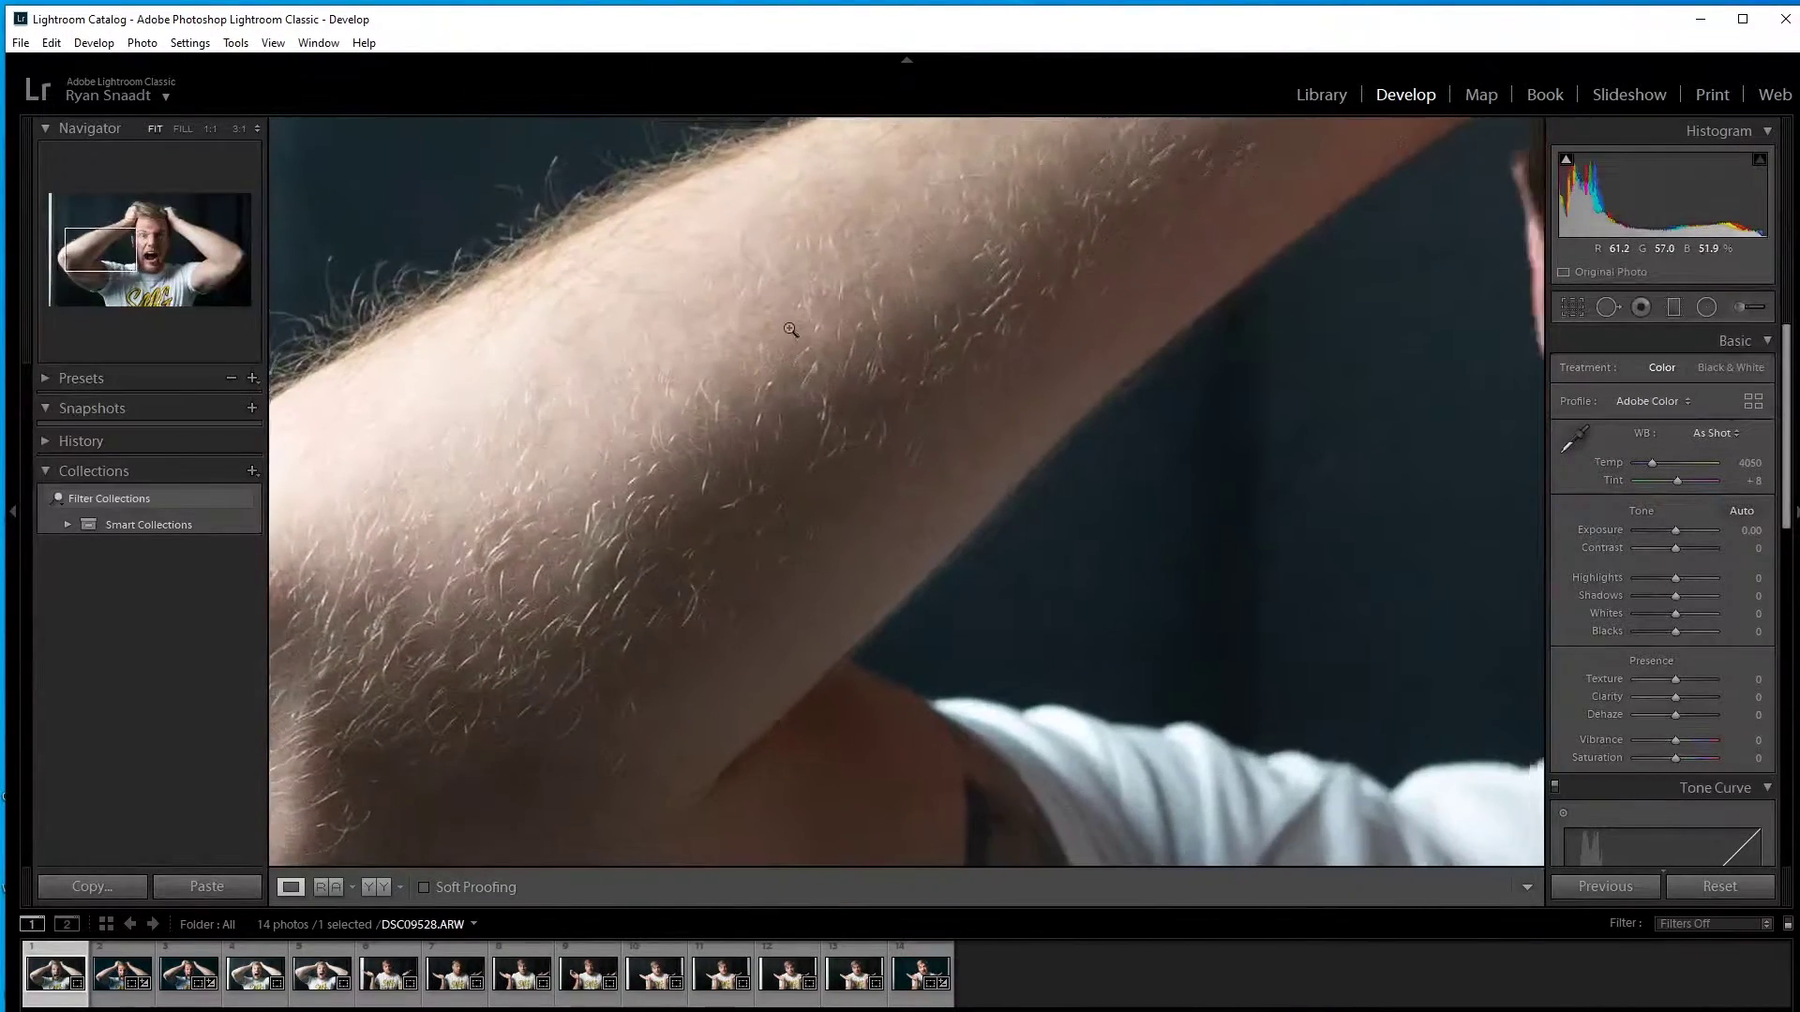
{"action": "left_click", "coordinate": [790, 326]}
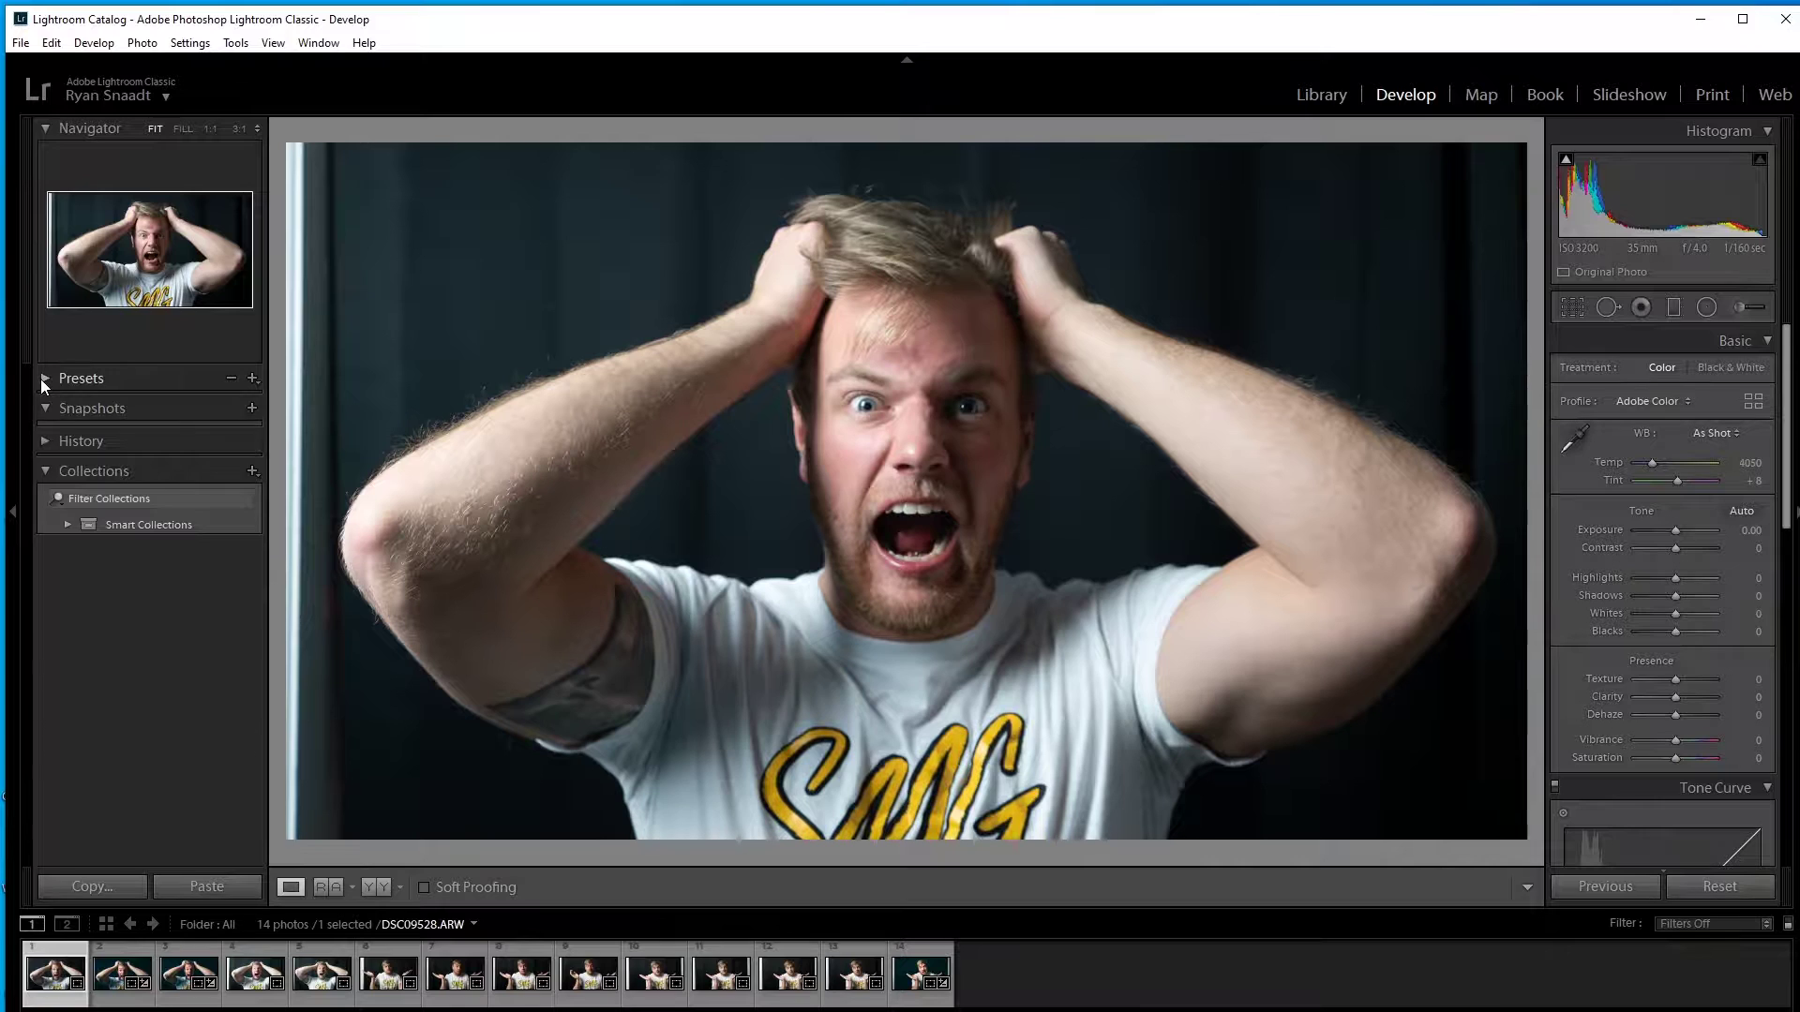
Step: Try the SoloVideoPro_Colonel Mustard preset from Solo Video Pro Presets, then reset the photo
{"action": "left_click", "coordinate": [42, 378]}
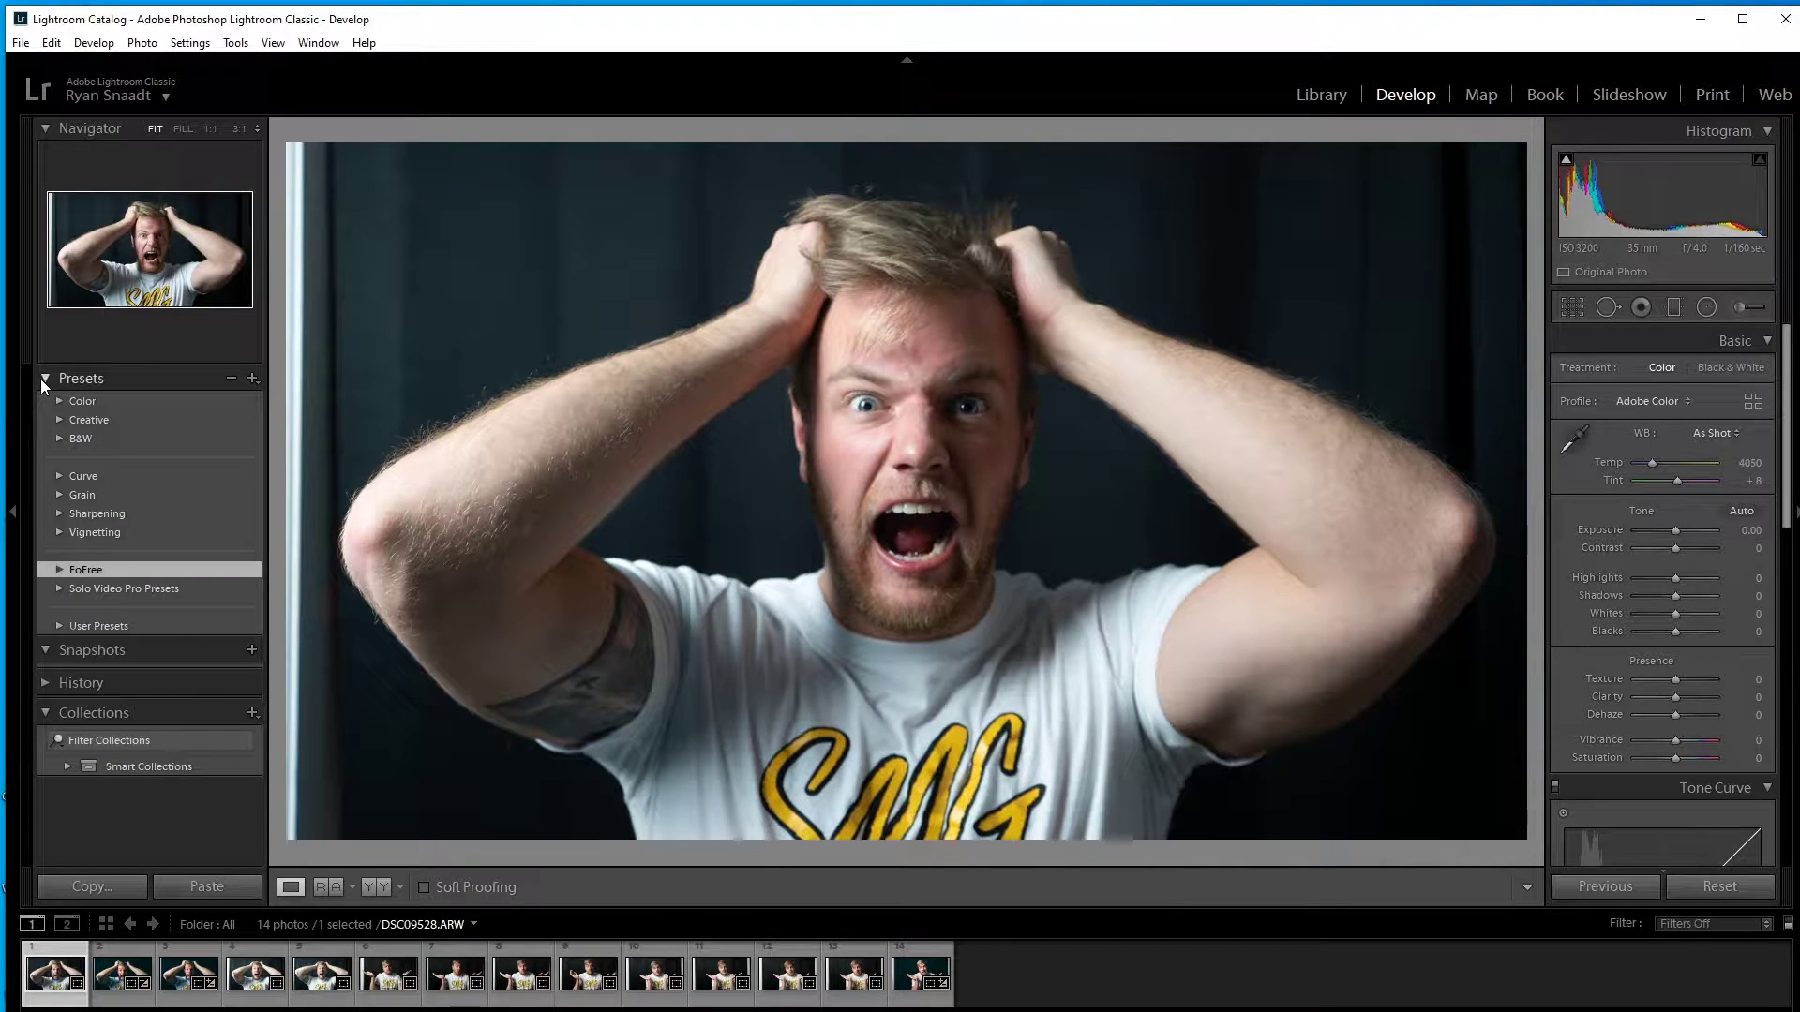
{"action": "left_click", "coordinate": [56, 588]}
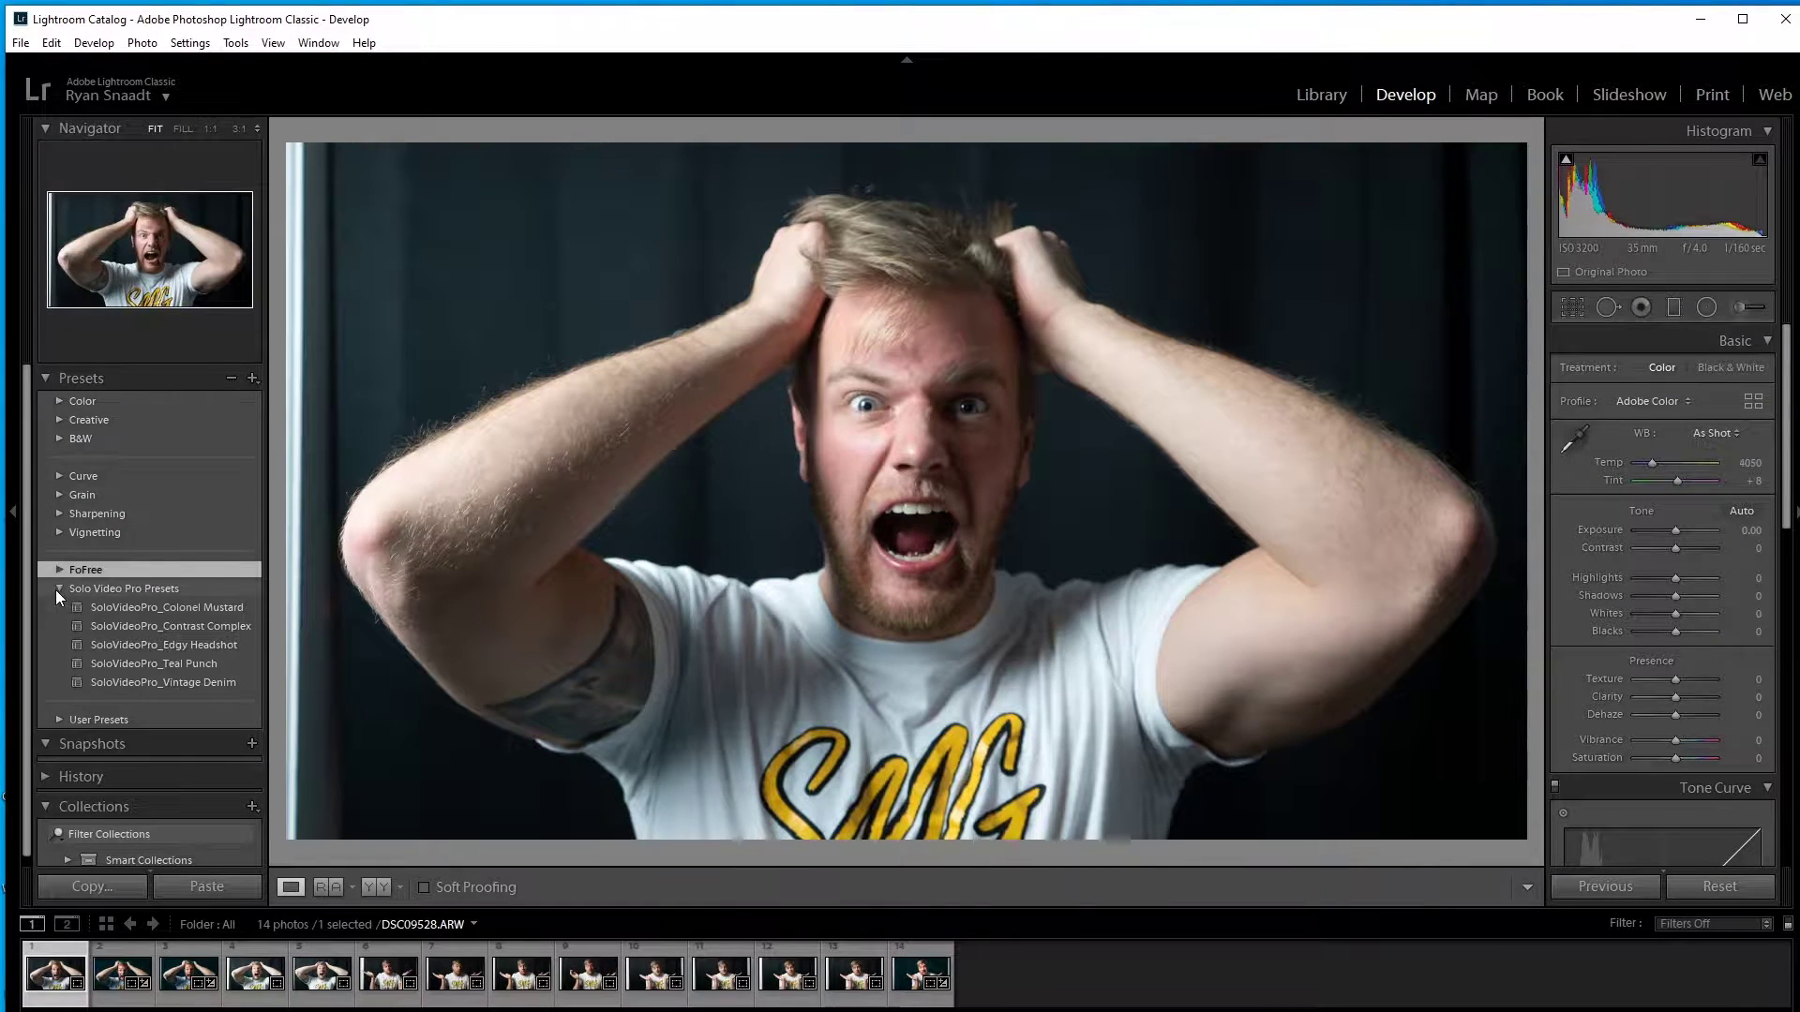
{"action": "left_click", "coordinate": [142, 606]}
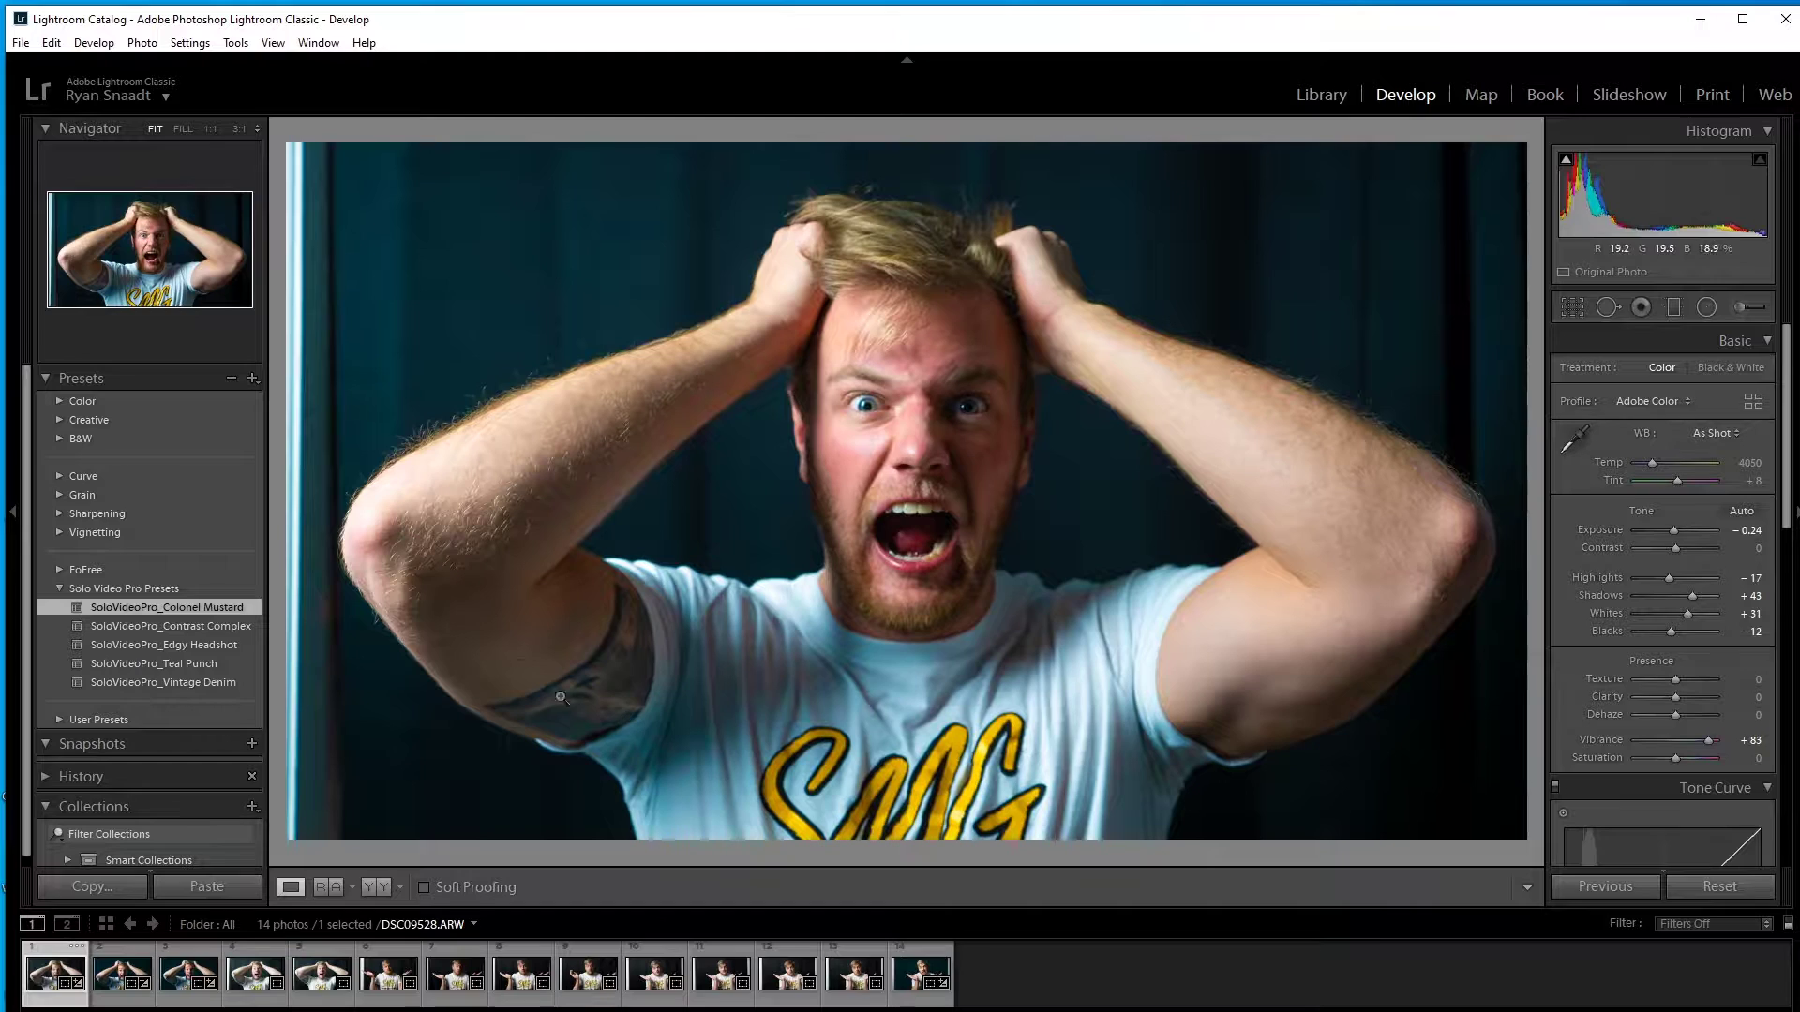
{"action": "left_click", "coordinate": [1674, 891]}
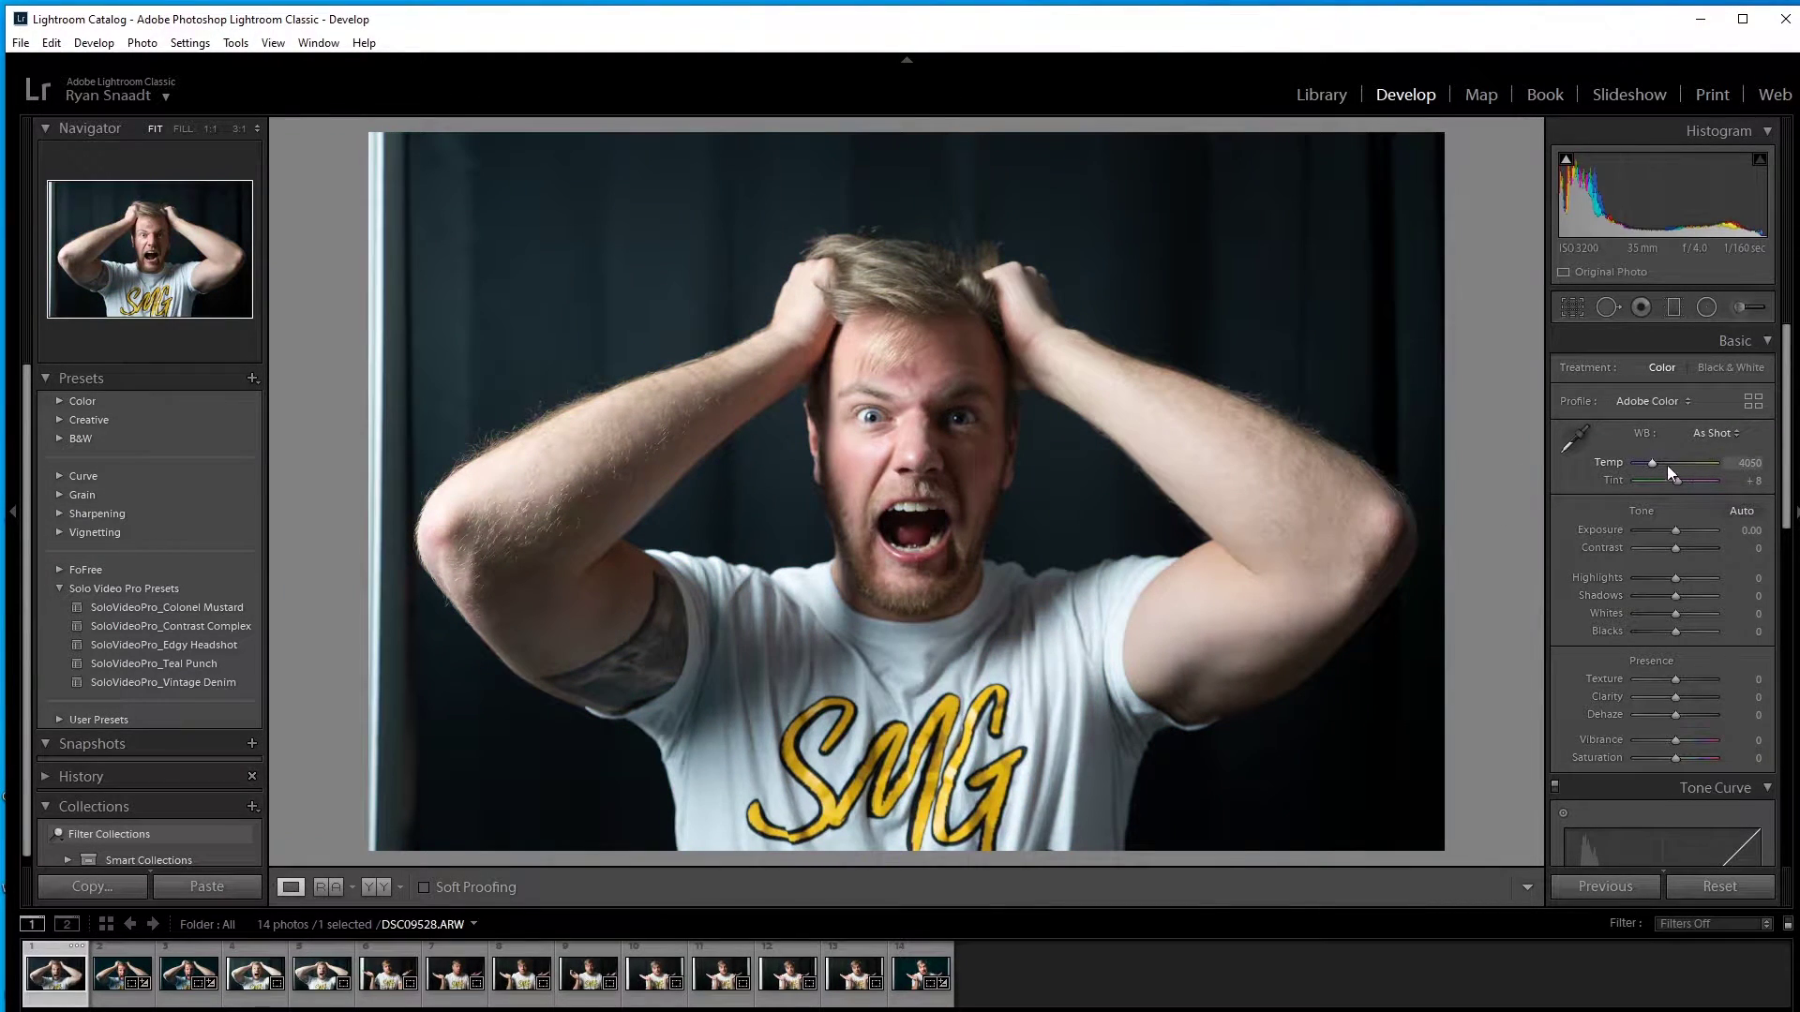
Step: Warm the Temp slider and show a Before/After comparison with a different layout
{"action": "mouse_move", "coordinate": [1653, 463]}
{"action": "left_mouse_down"}
{"action": "mouse_move", "coordinate": [1682, 466]}
{"action": "mouse_move", "coordinate": [1622, 468]}
{"action": "mouse_move", "coordinate": [1672, 482]}
{"action": "left_mouse_up"}
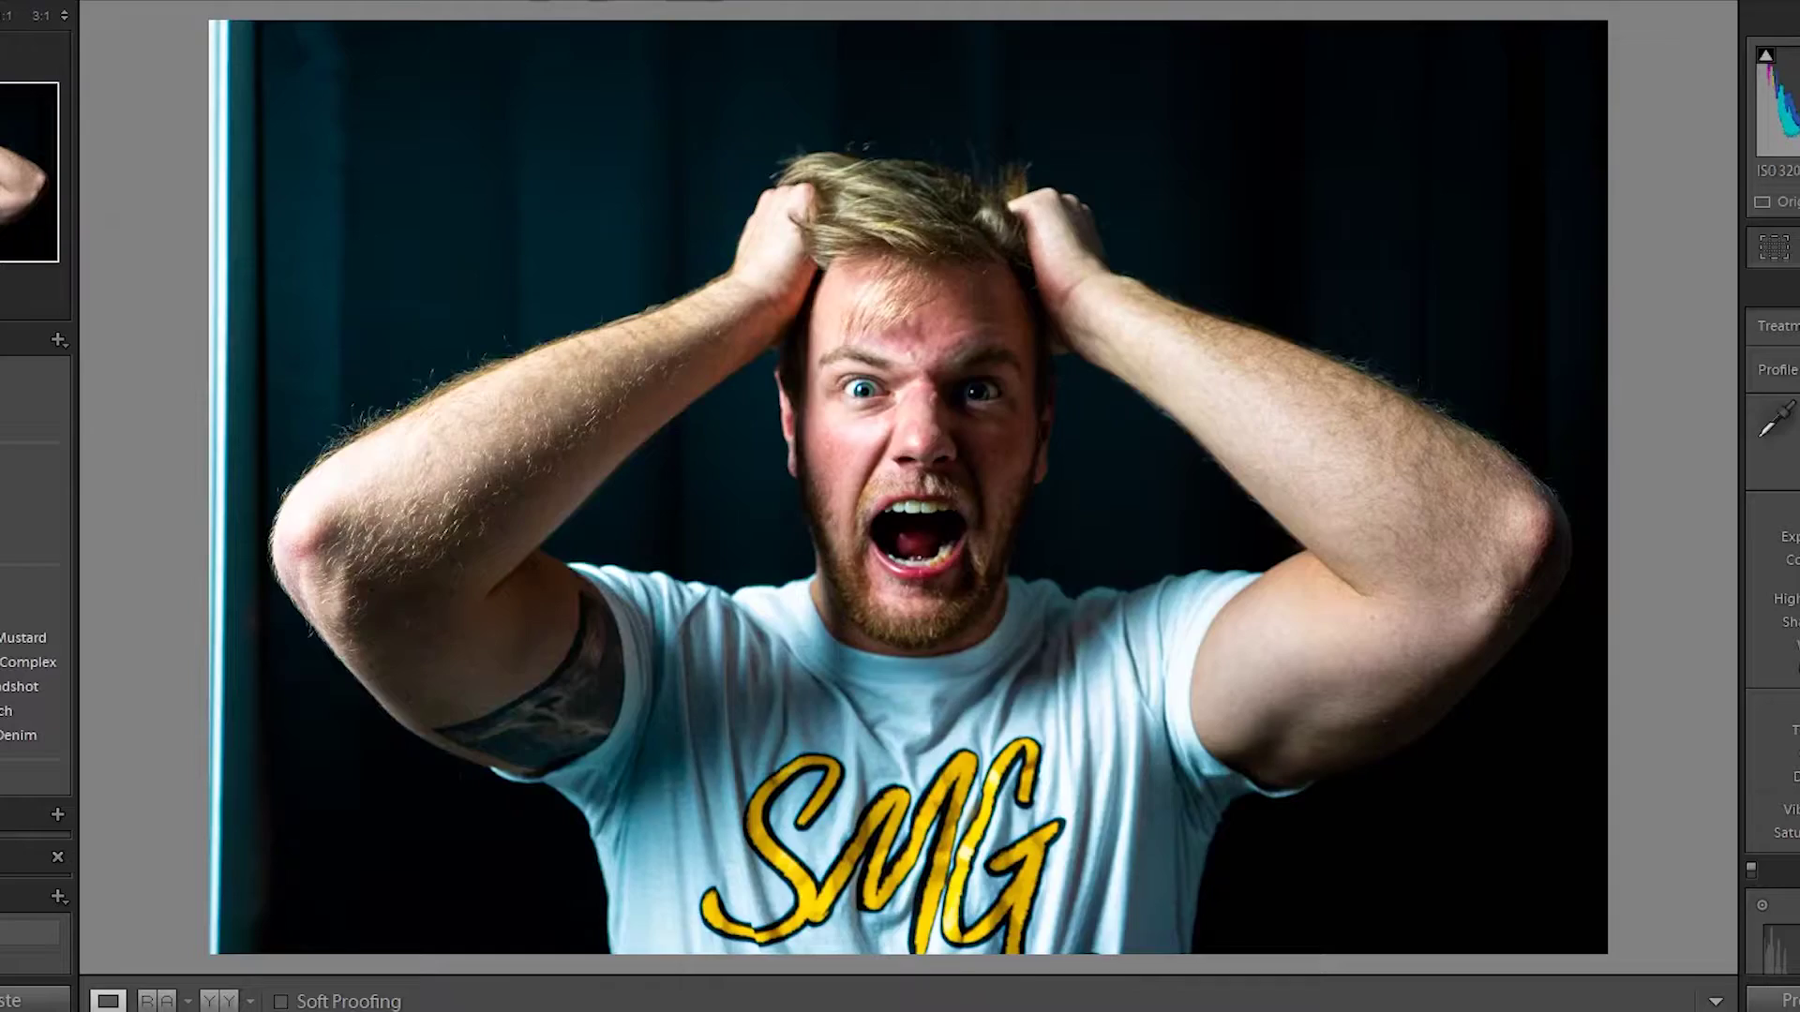
{"action": "key", "text": "y"}
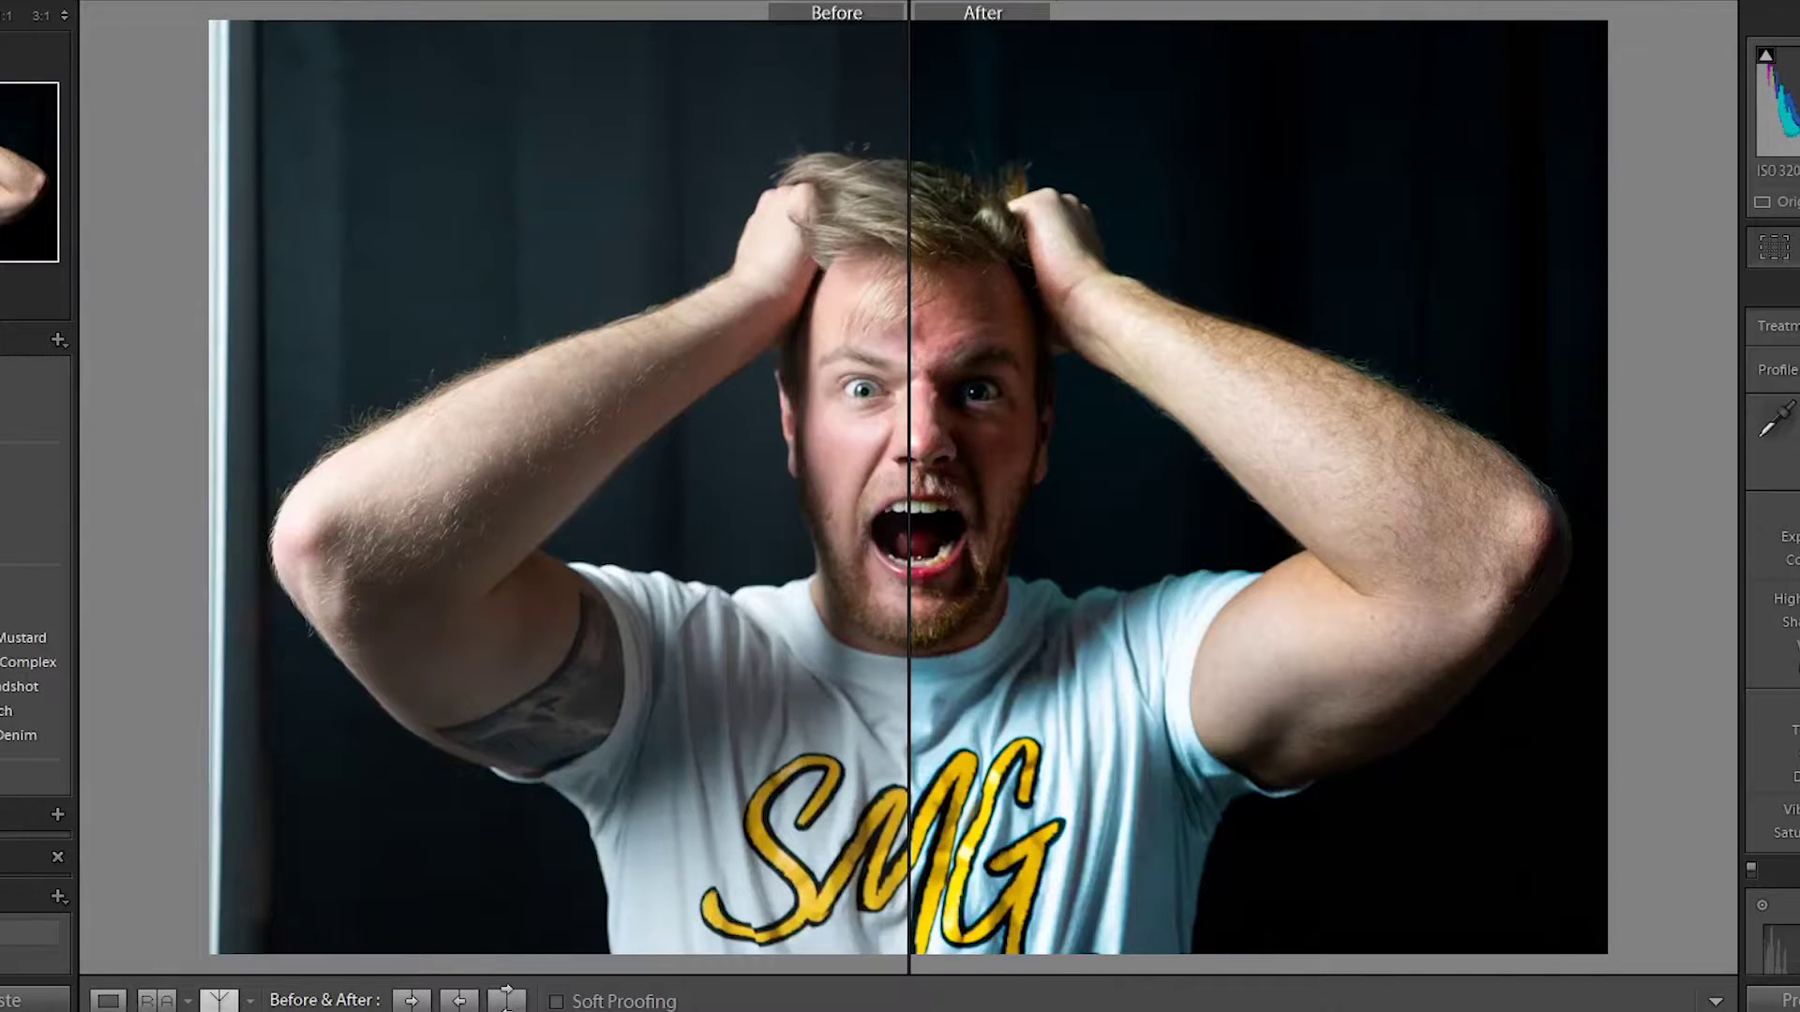
{"action": "left_click", "coordinate": [220, 1001]}
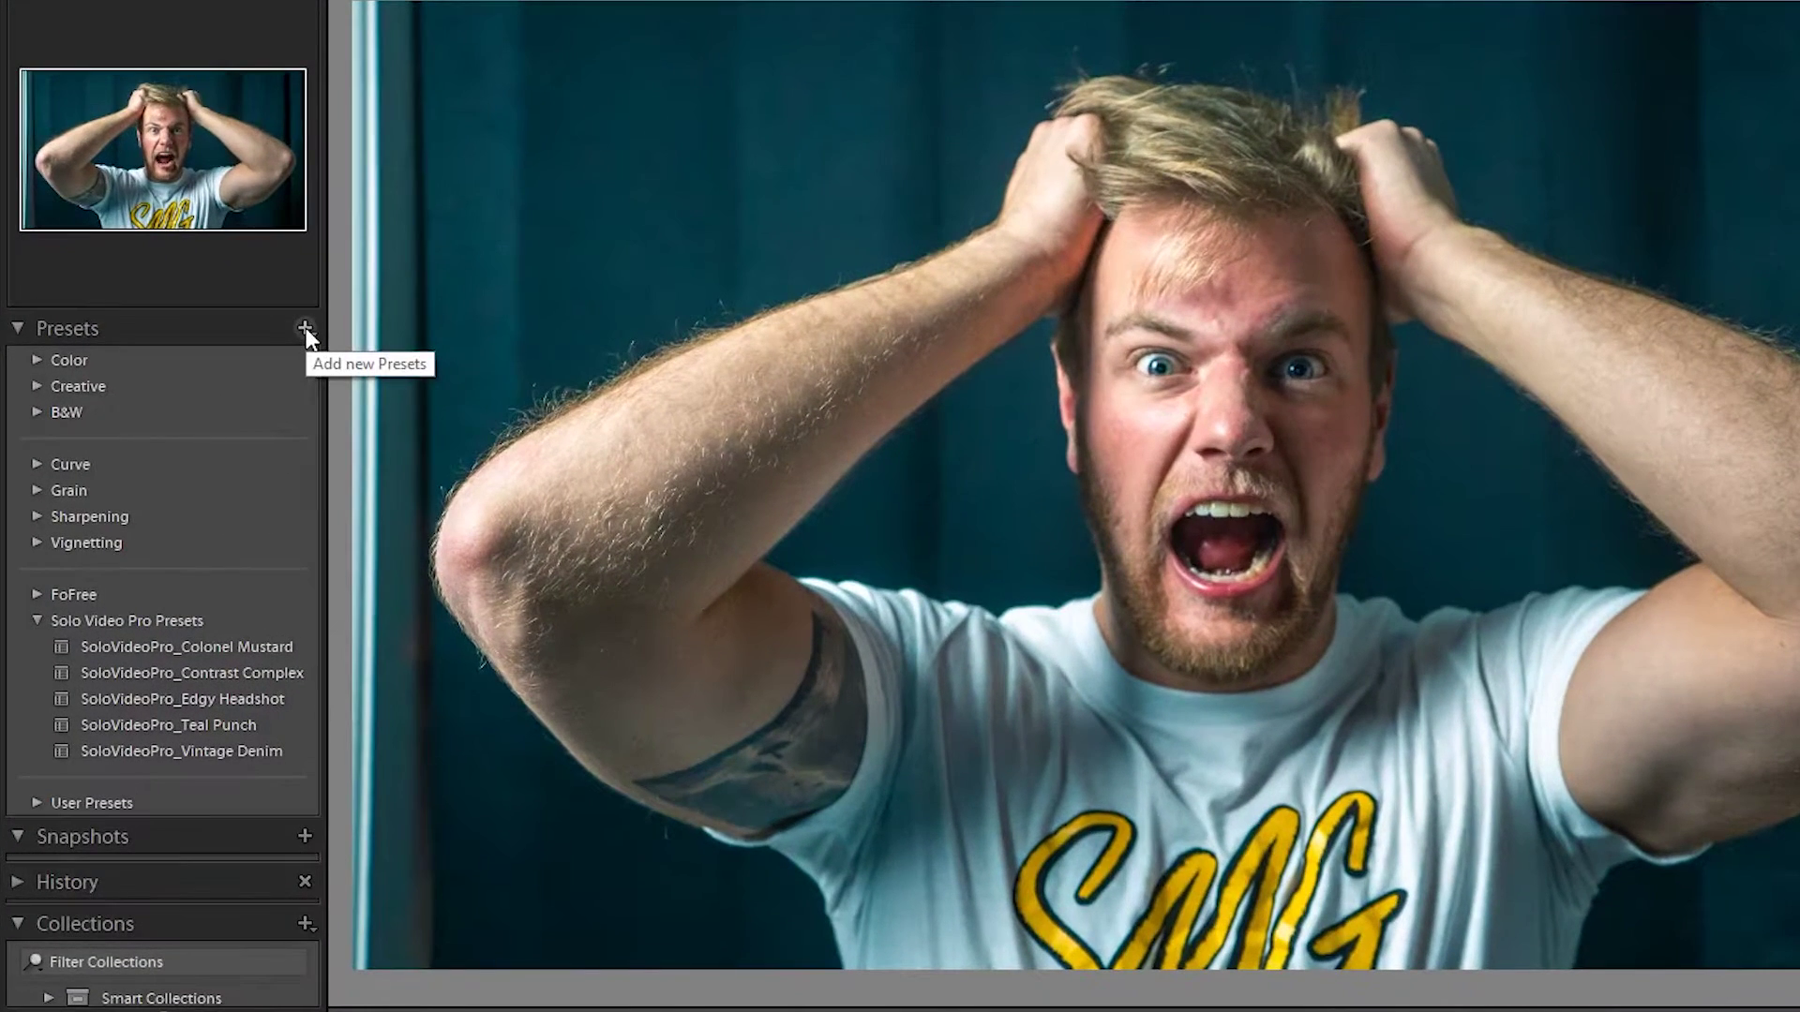
Step: Review New Develop Preset options with group Solo Video Pro Presets, cancel, and collapse that group
{"action": "left_click", "coordinate": [251, 378]}
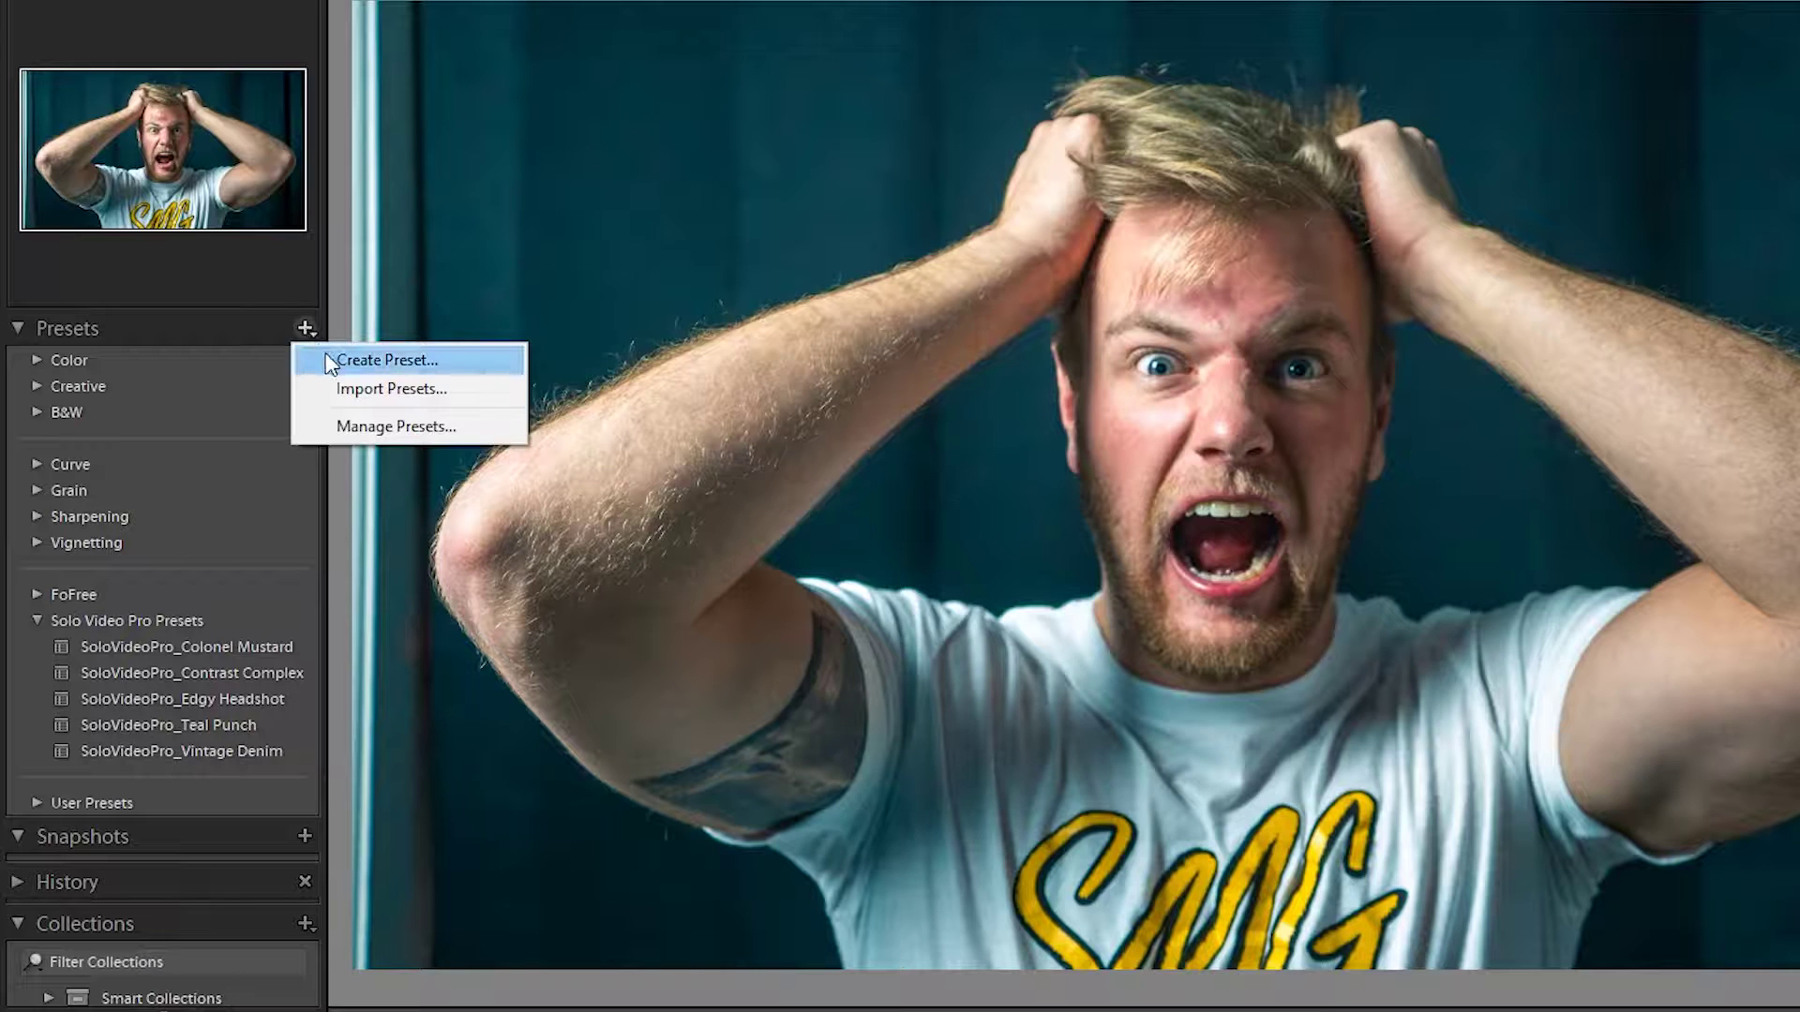
{"action": "left_click", "coordinate": [330, 361]}
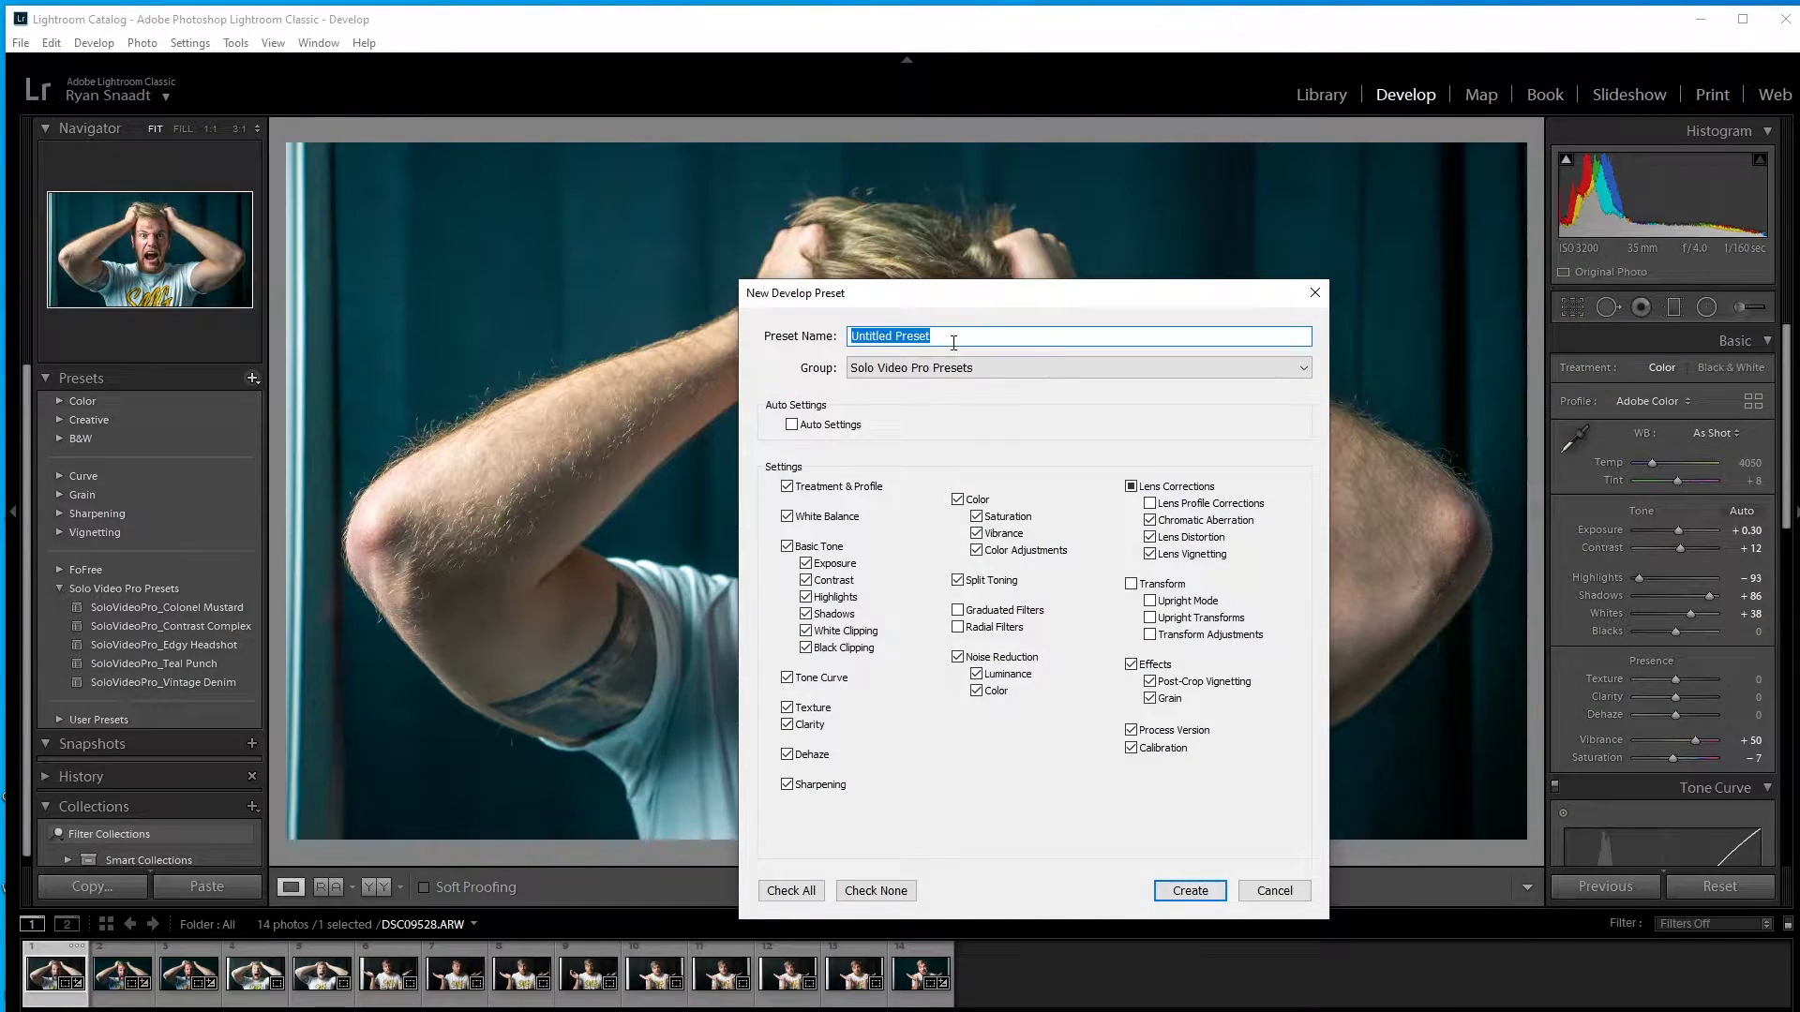
{"action": "left_click", "coordinate": [961, 369]}
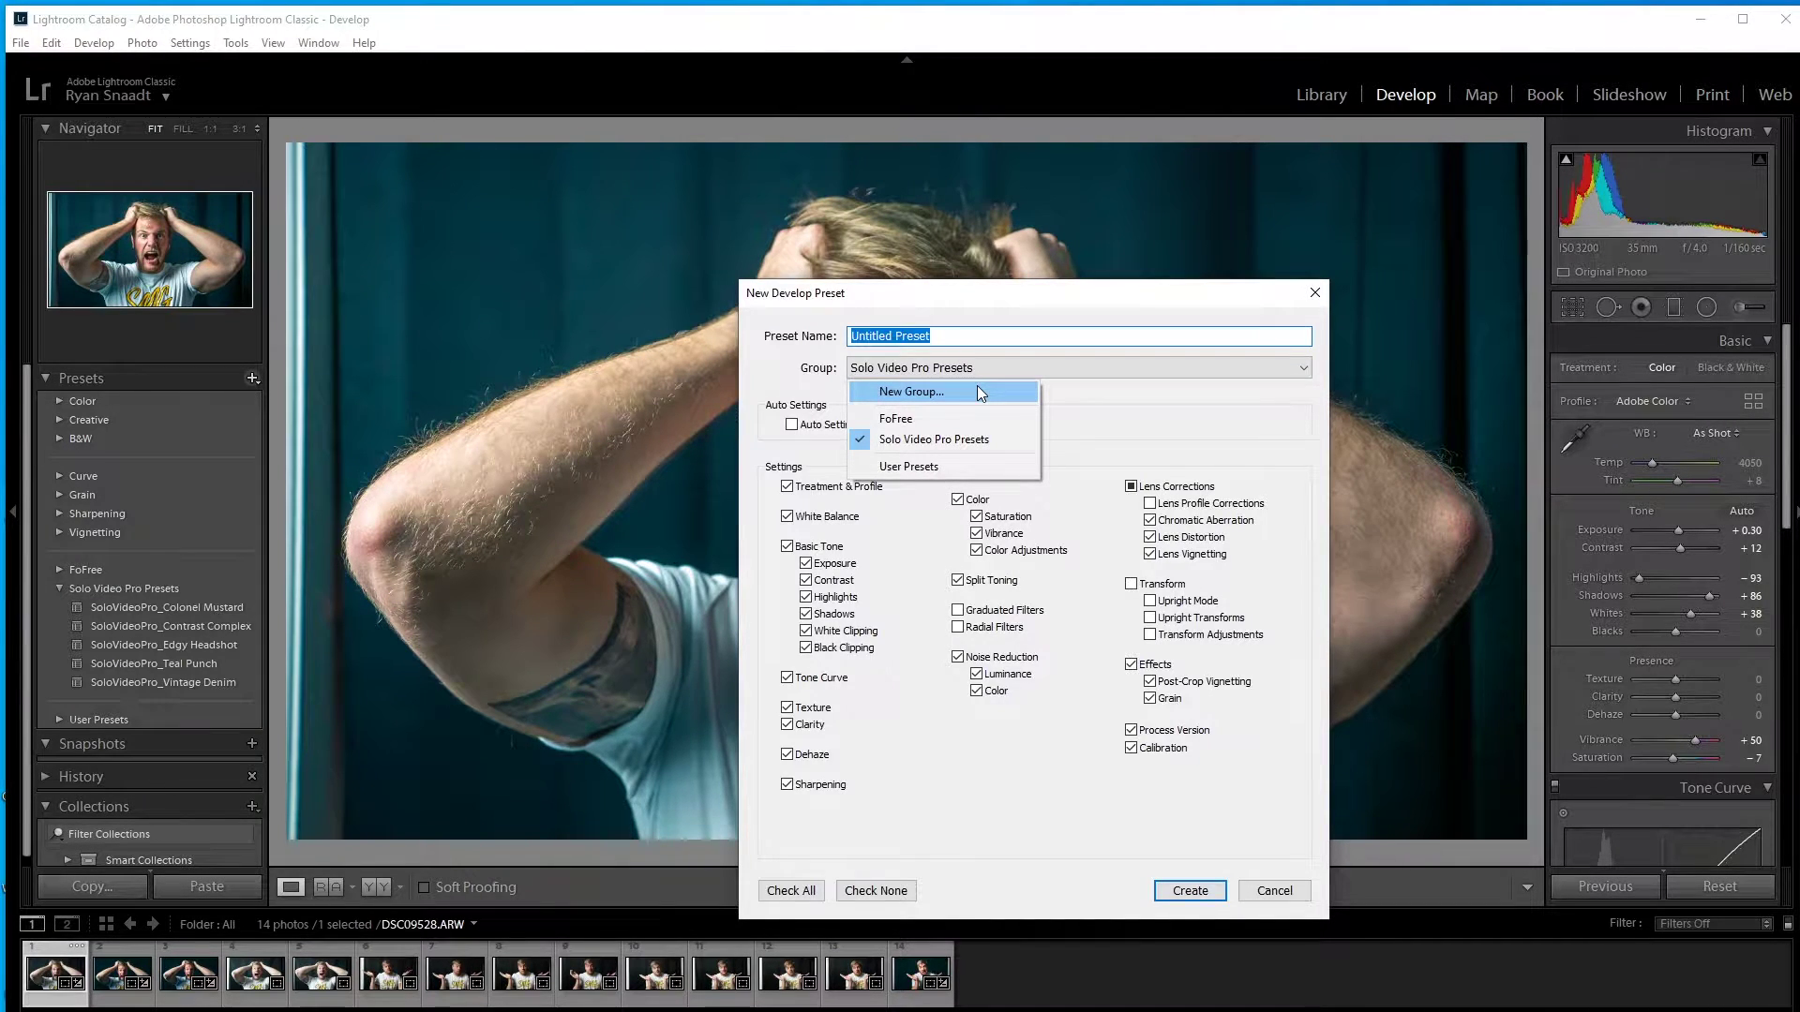
{"action": "left_click", "coordinate": [977, 392]}
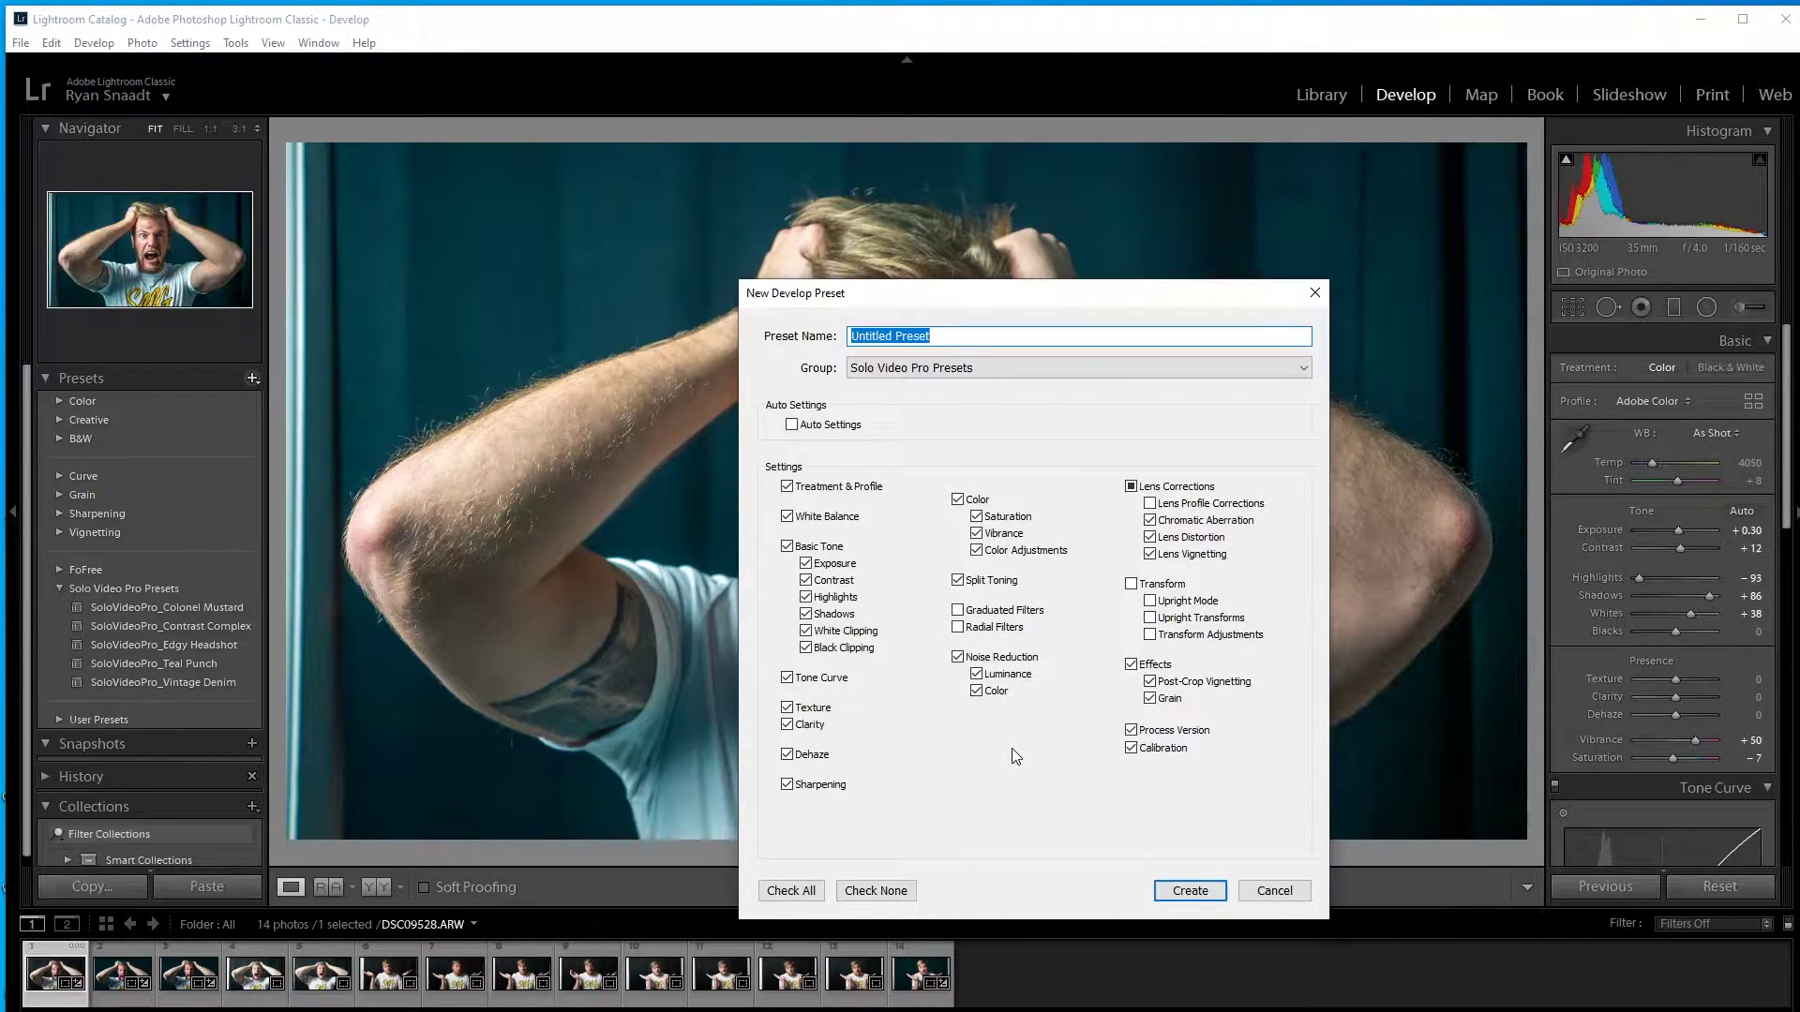
{"action": "key", "text": "Escape"}
{"action": "left_click", "coordinate": [60, 588]}
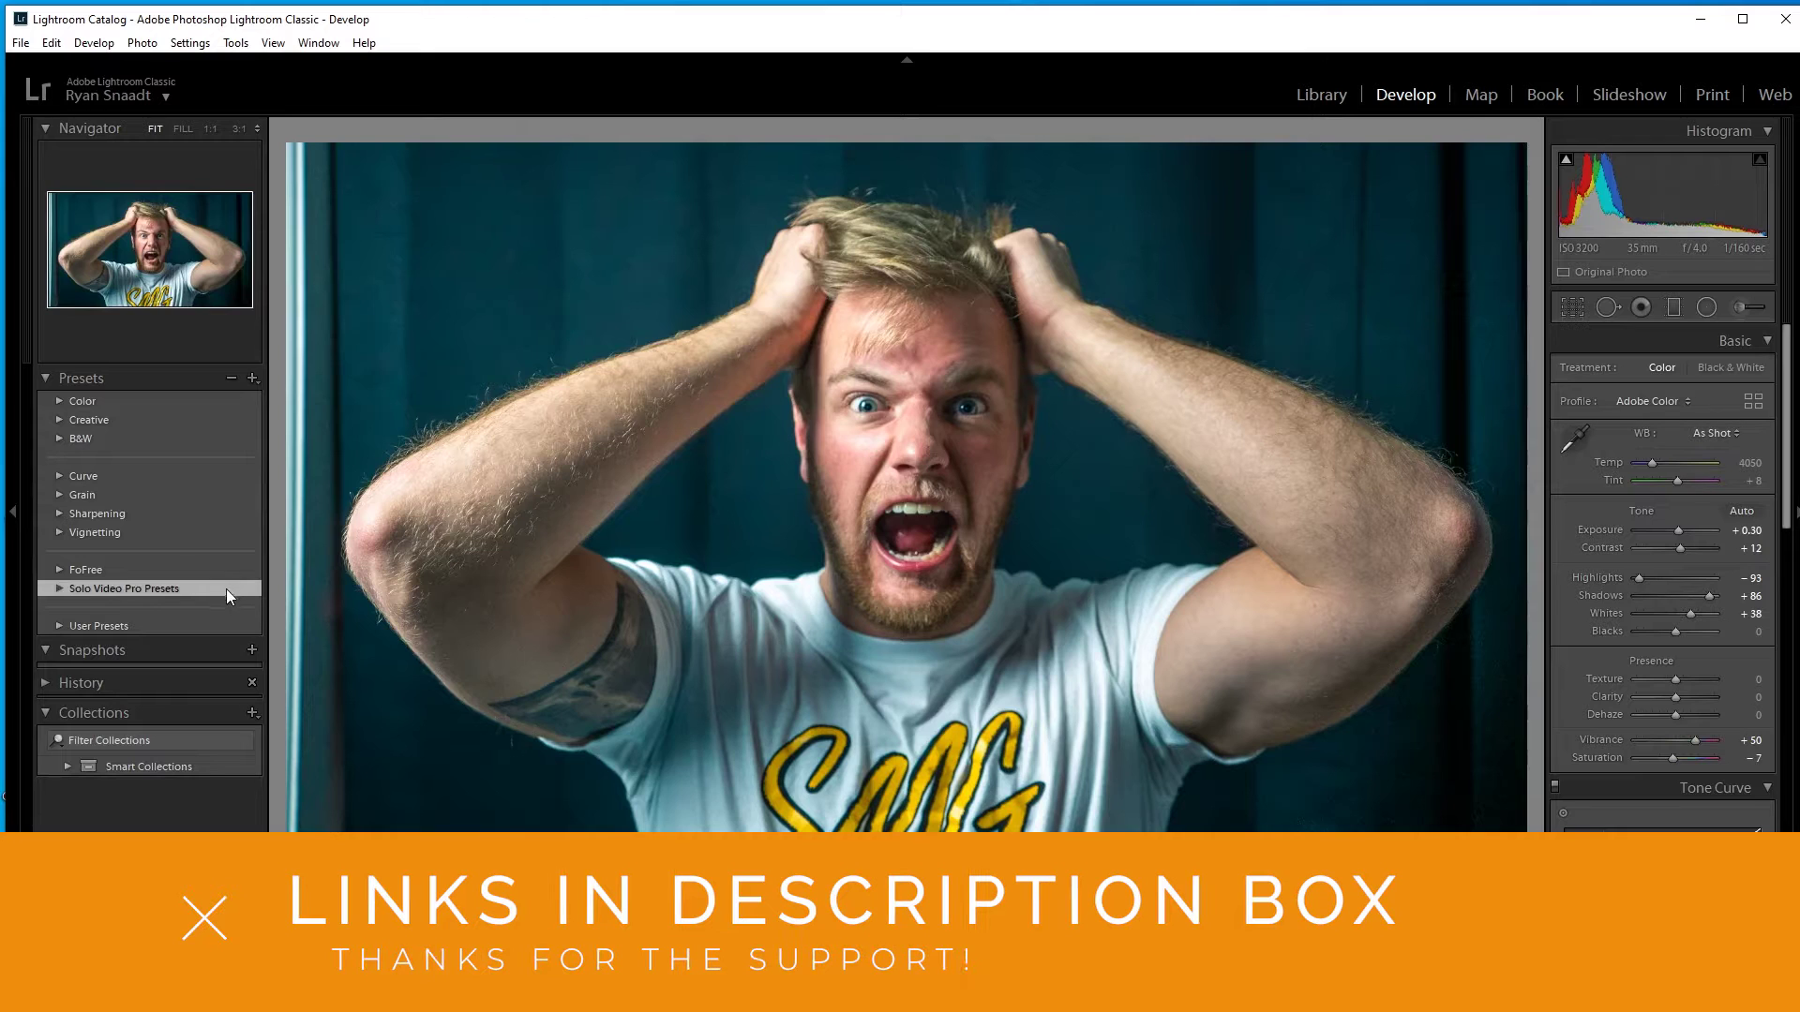
Step: Start Import Presets, then collapse Solo Video Pro Presets to reveal the User Presets list
{"action": "left_click", "coordinate": [56, 587]}
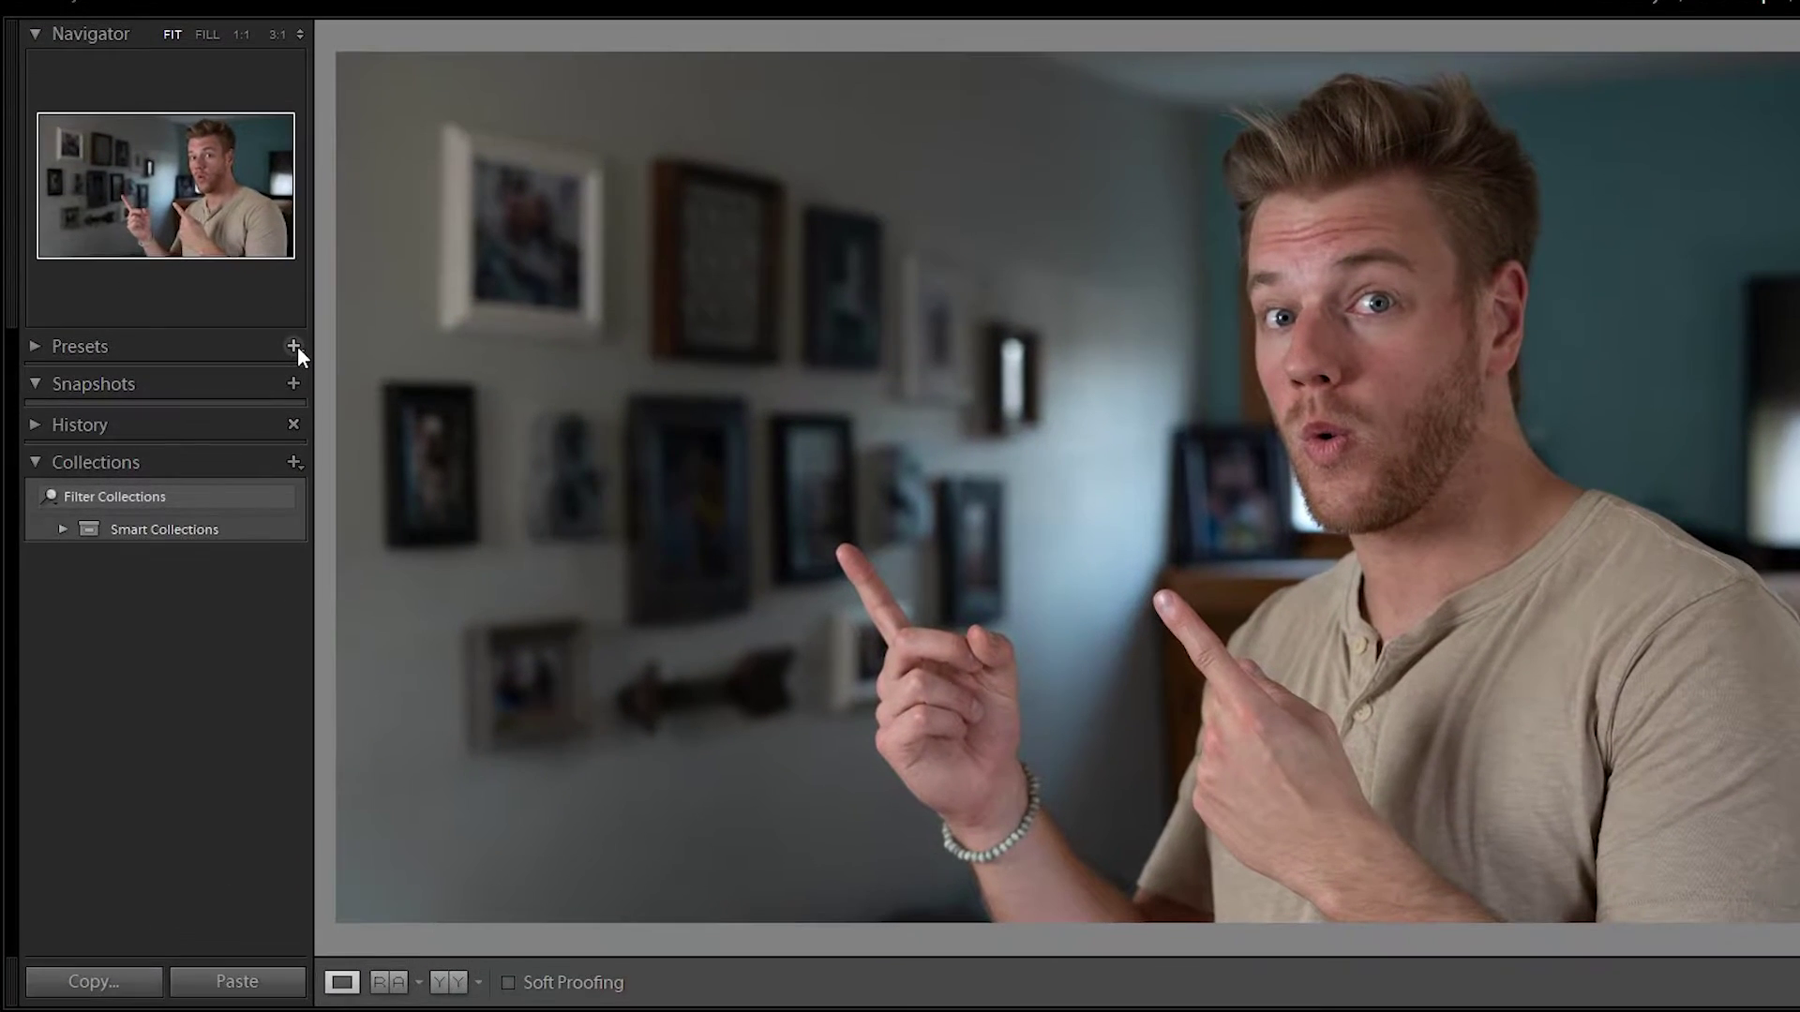
{"action": "left_click", "coordinate": [253, 379]}
{"action": "left_click", "coordinate": [342, 401]}
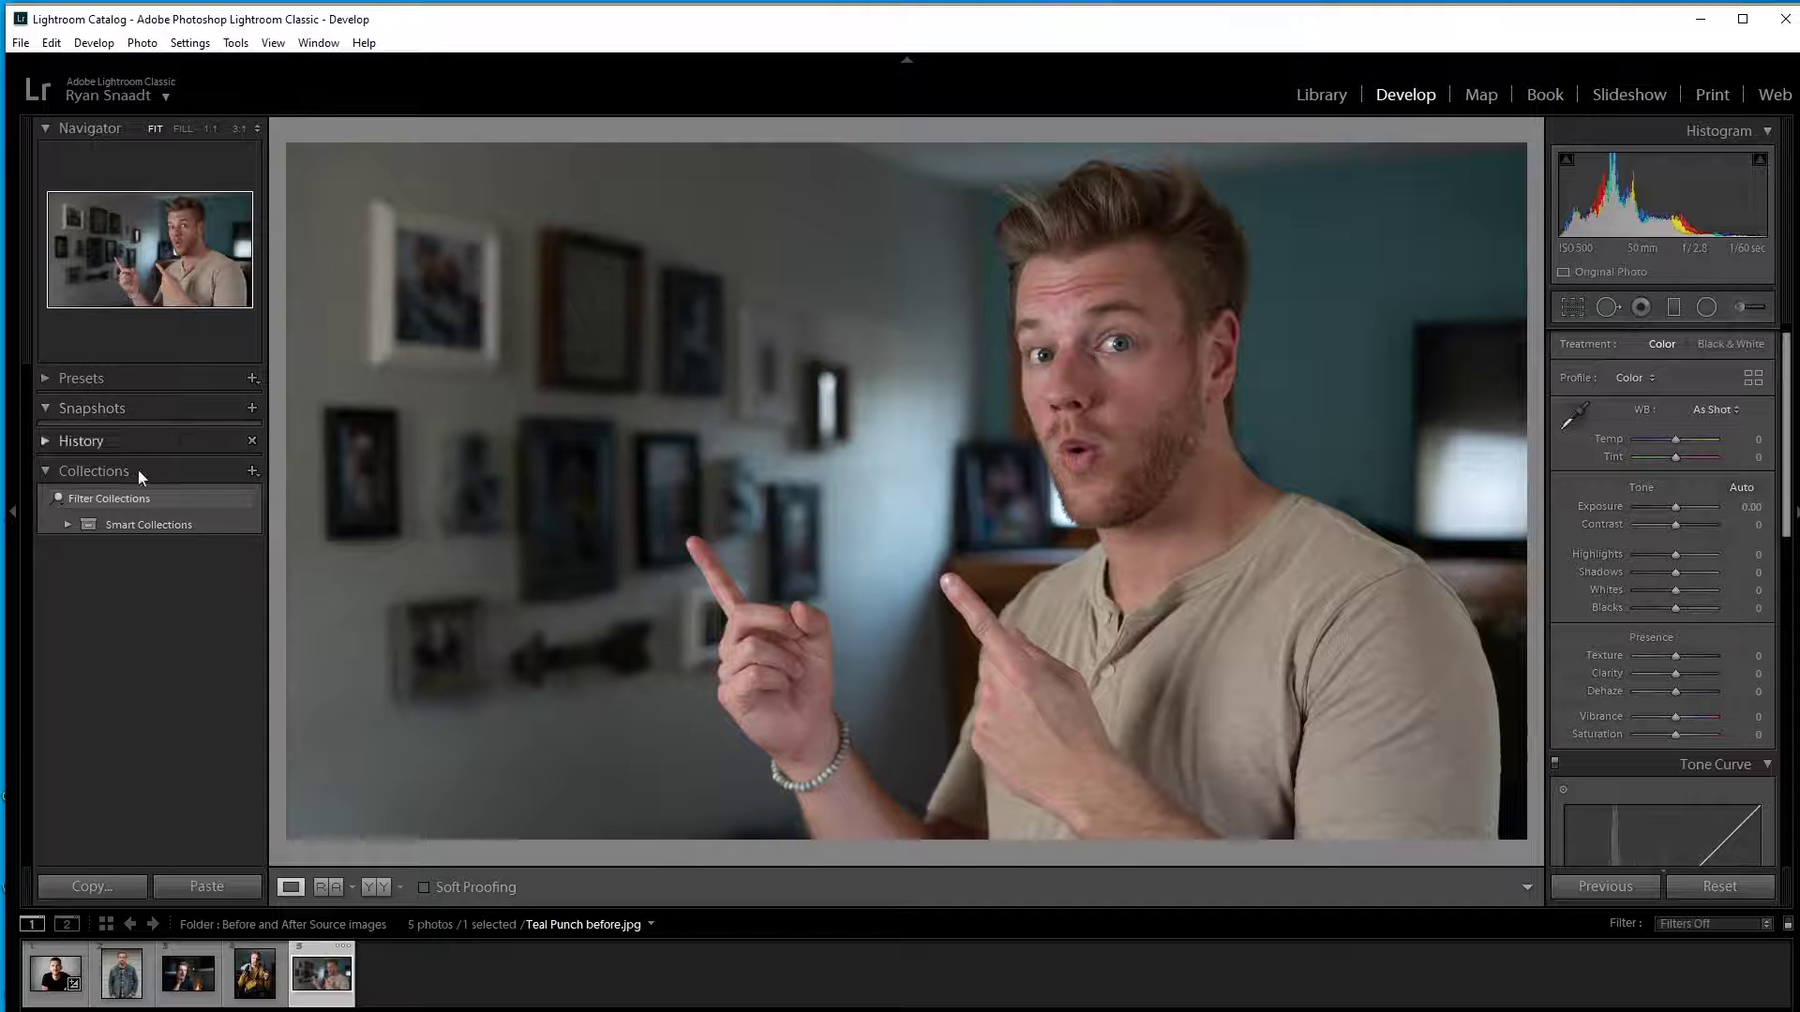
{"action": "left_click", "coordinate": [44, 379]}
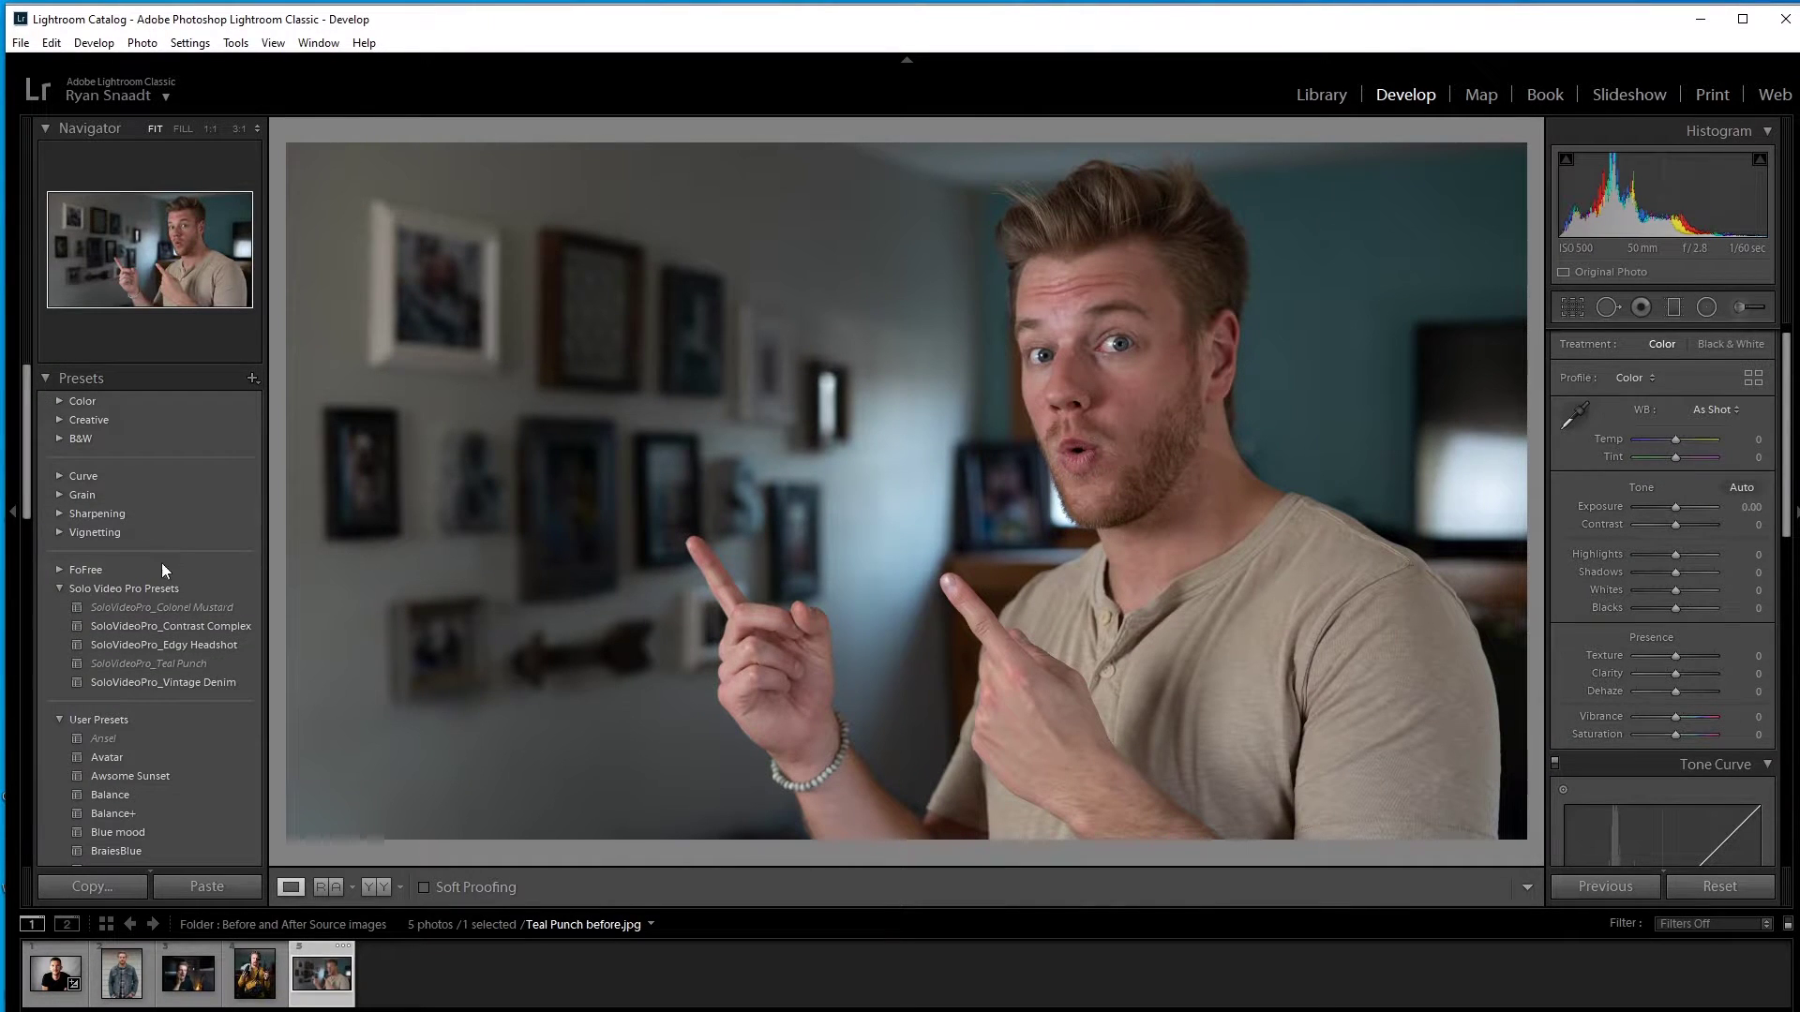
{"action": "left_click", "coordinate": [93, 591]}
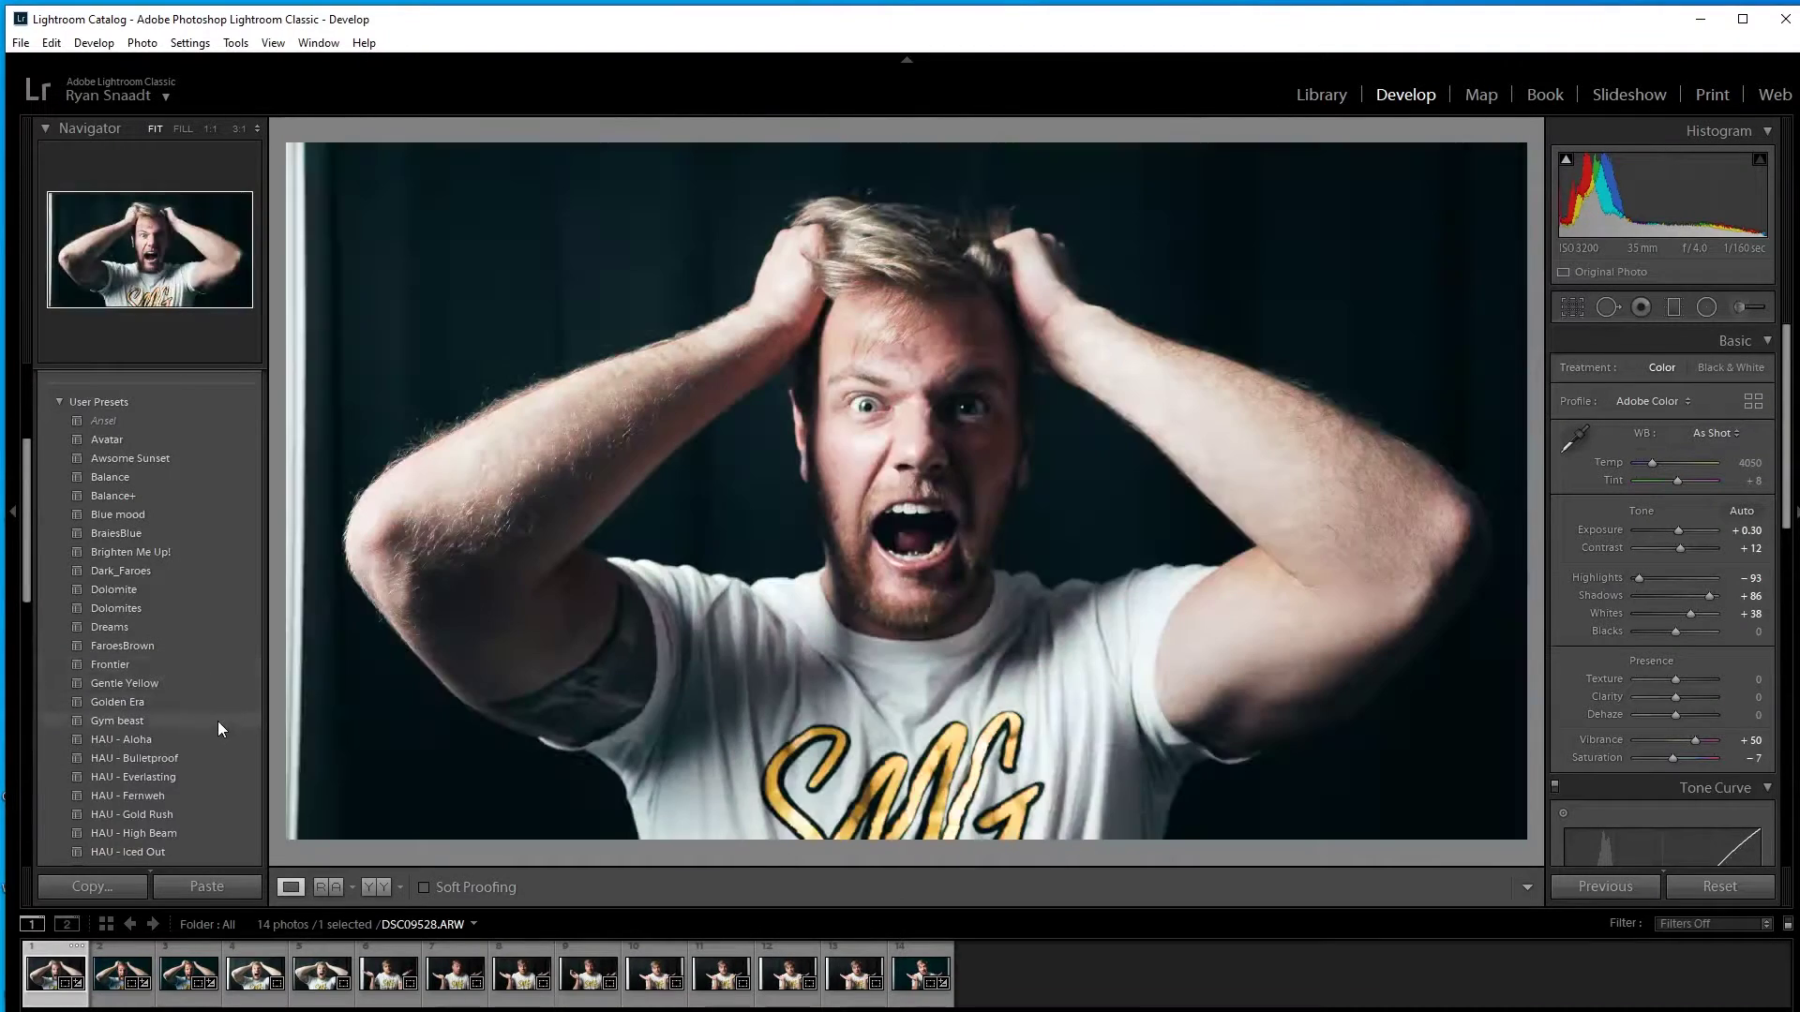
Step: Apply the Heat Stroke preset to the screaming portrait
{"action": "scroll", "coordinate": [216, 750], "scroll_direction": "down", "scroll_amount": 4}
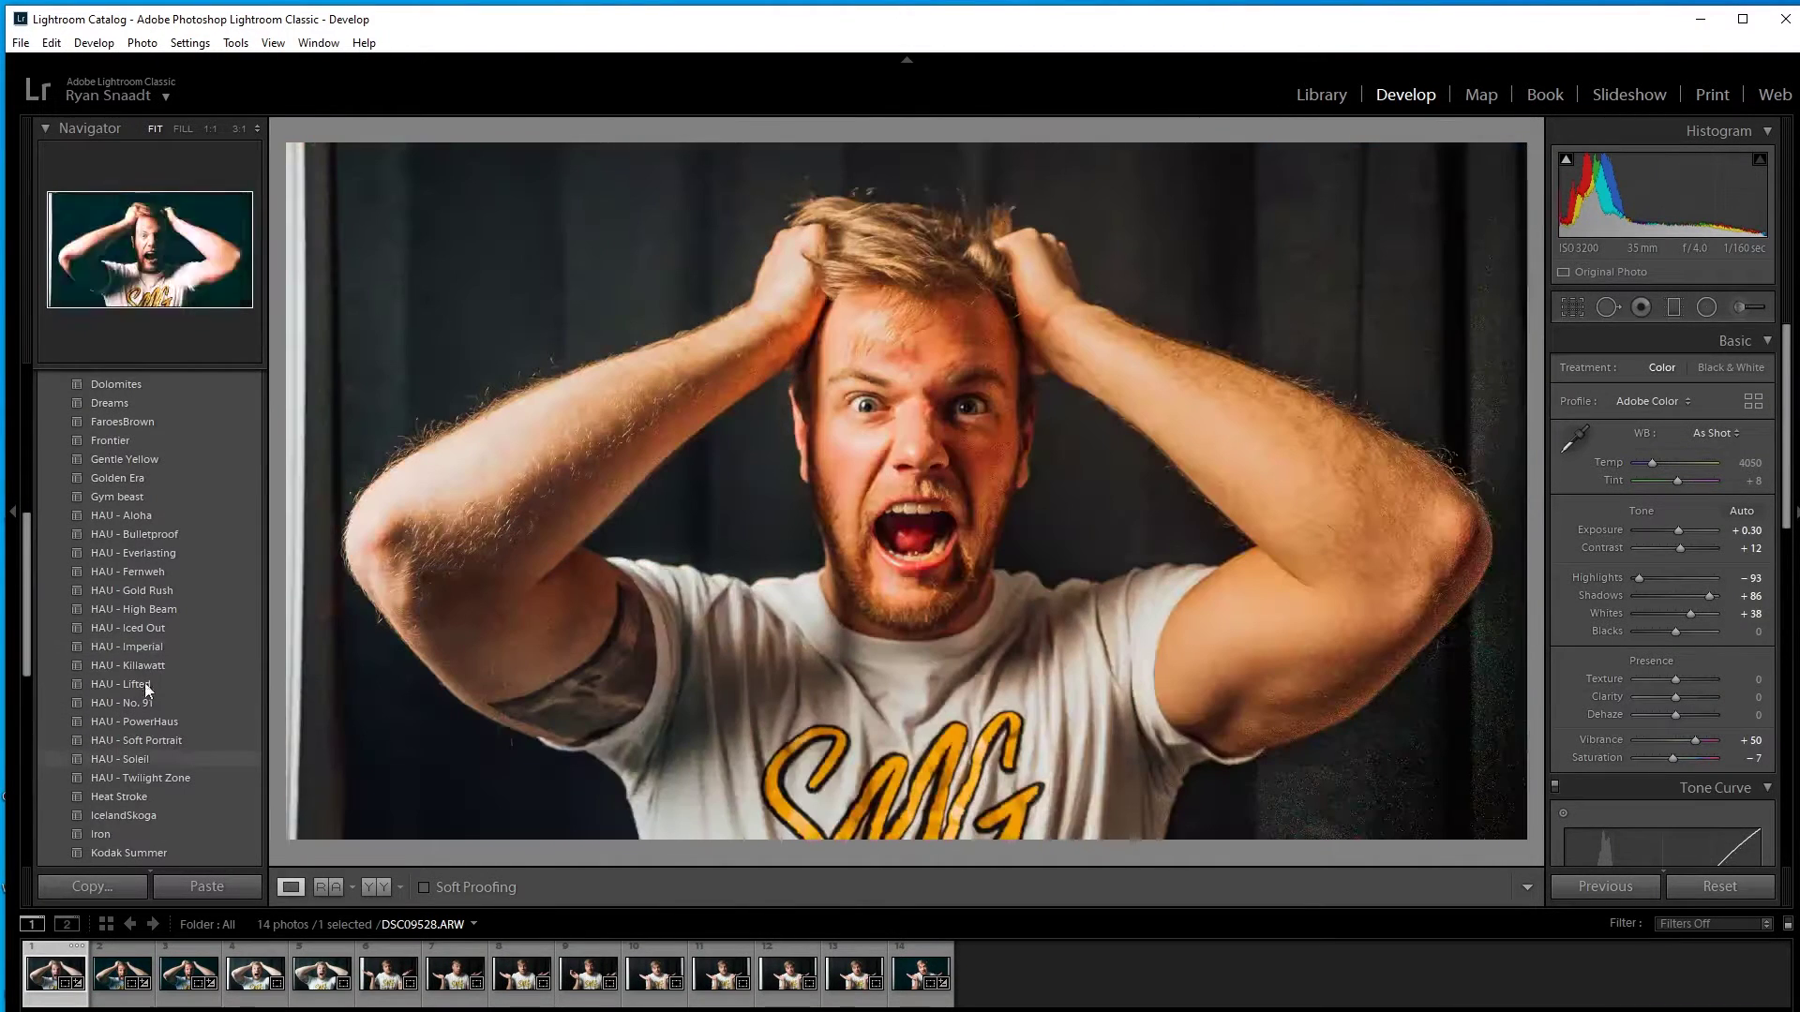
{"action": "scroll", "coordinate": [148, 778], "scroll_direction": "down", "scroll_amount": 4}
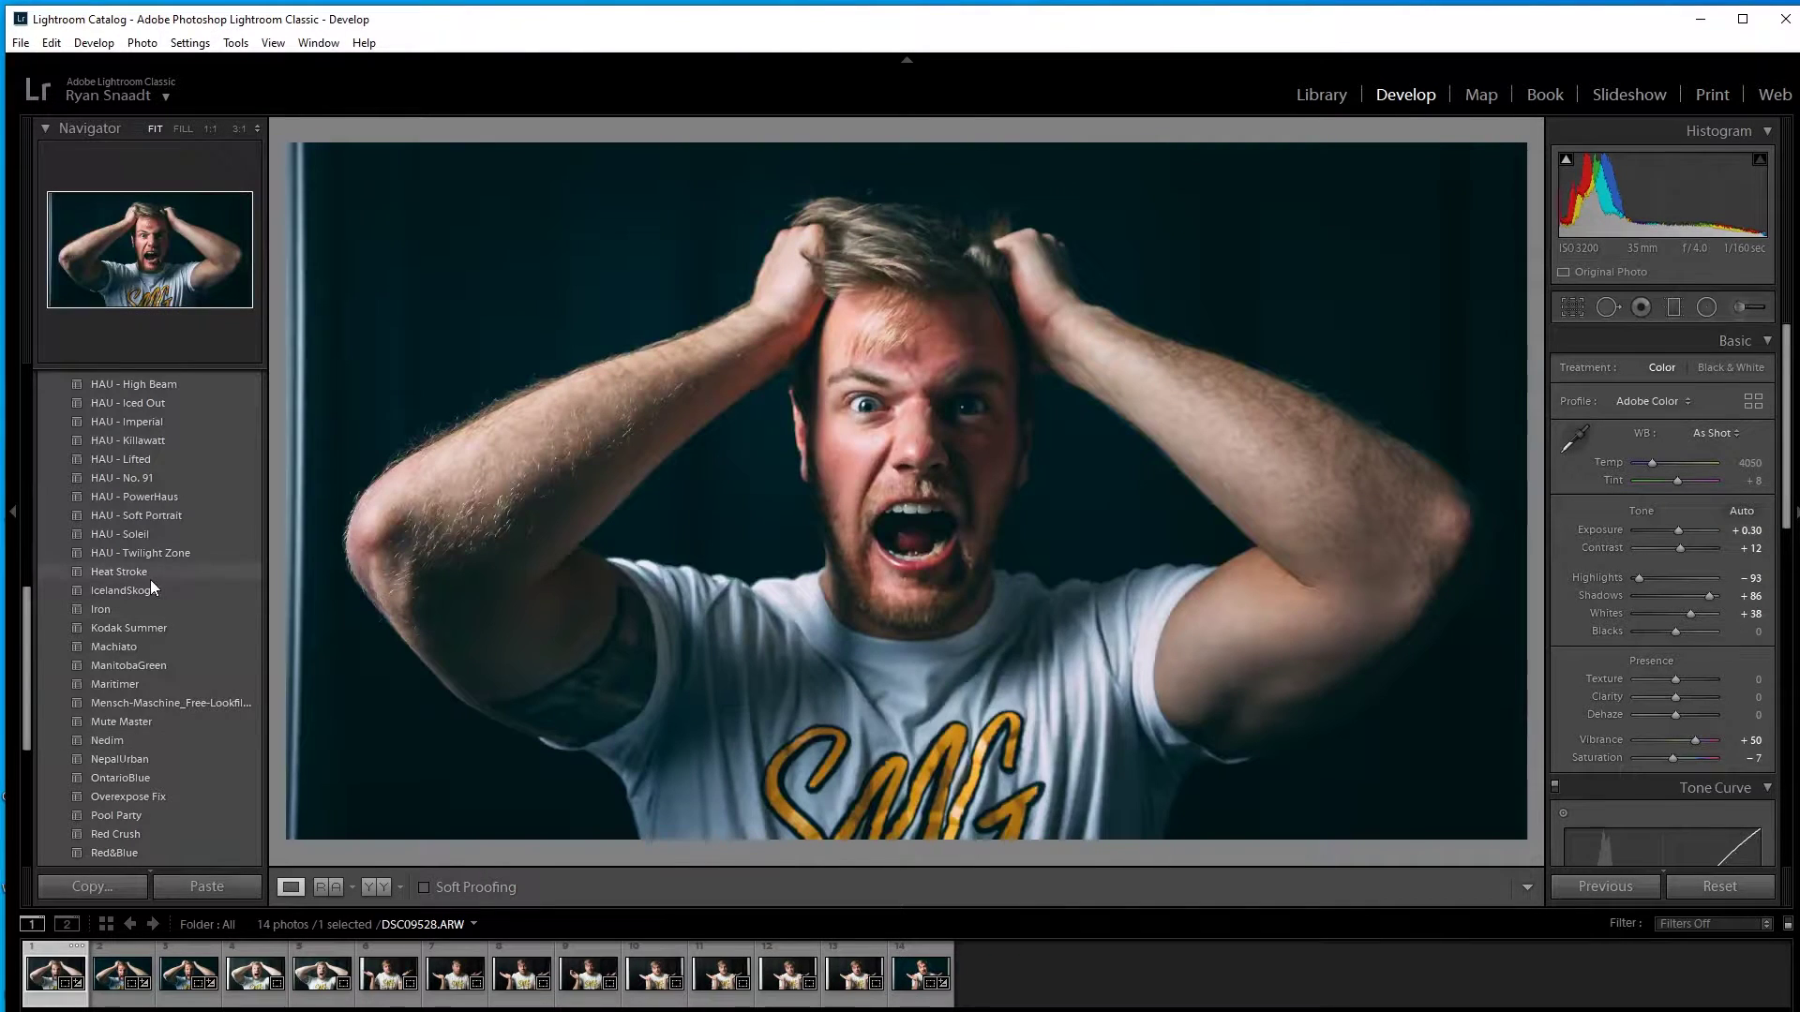
{"action": "left_click", "coordinate": [150, 577]}
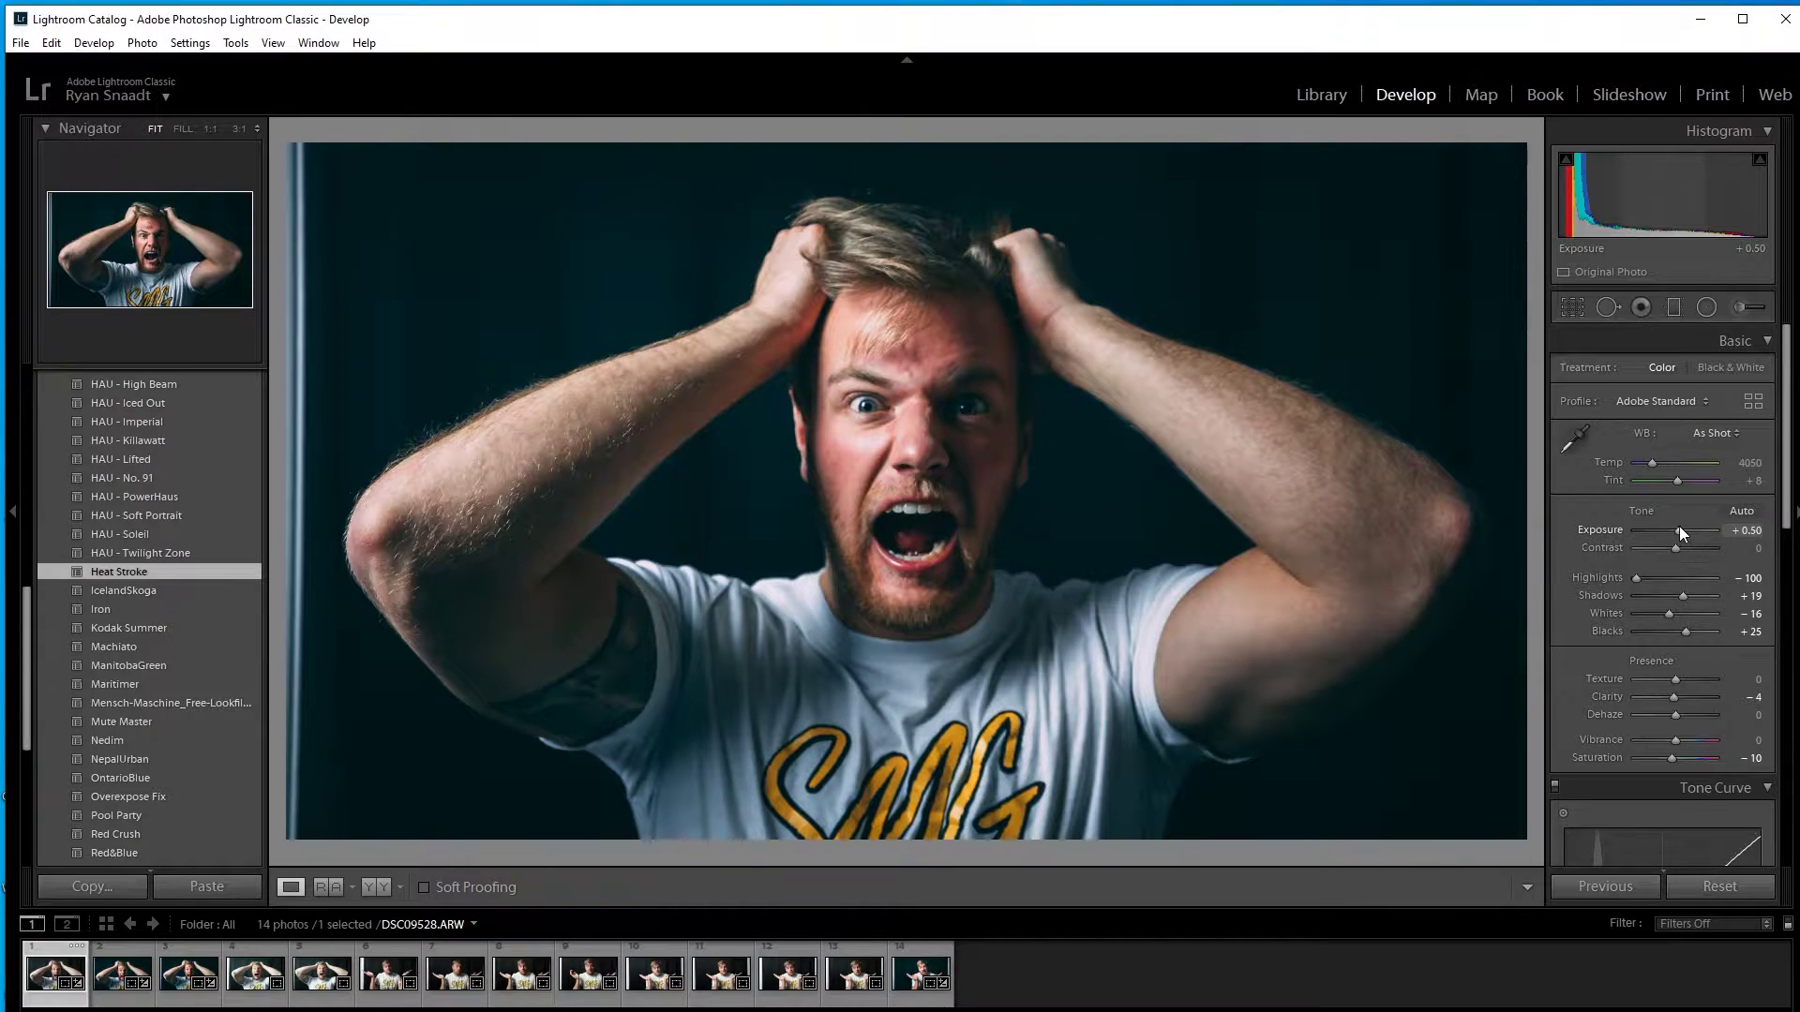
Step: Raise Exposure to +0.60 and Vibrance to about +43
{"action": "mouse_move", "coordinate": [1680, 531]}
{"action": "left_mouse_down"}
{"action": "mouse_move", "coordinate": [1656, 553]}
{"action": "mouse_move", "coordinate": [1669, 549]}
{"action": "left_mouse_up"}
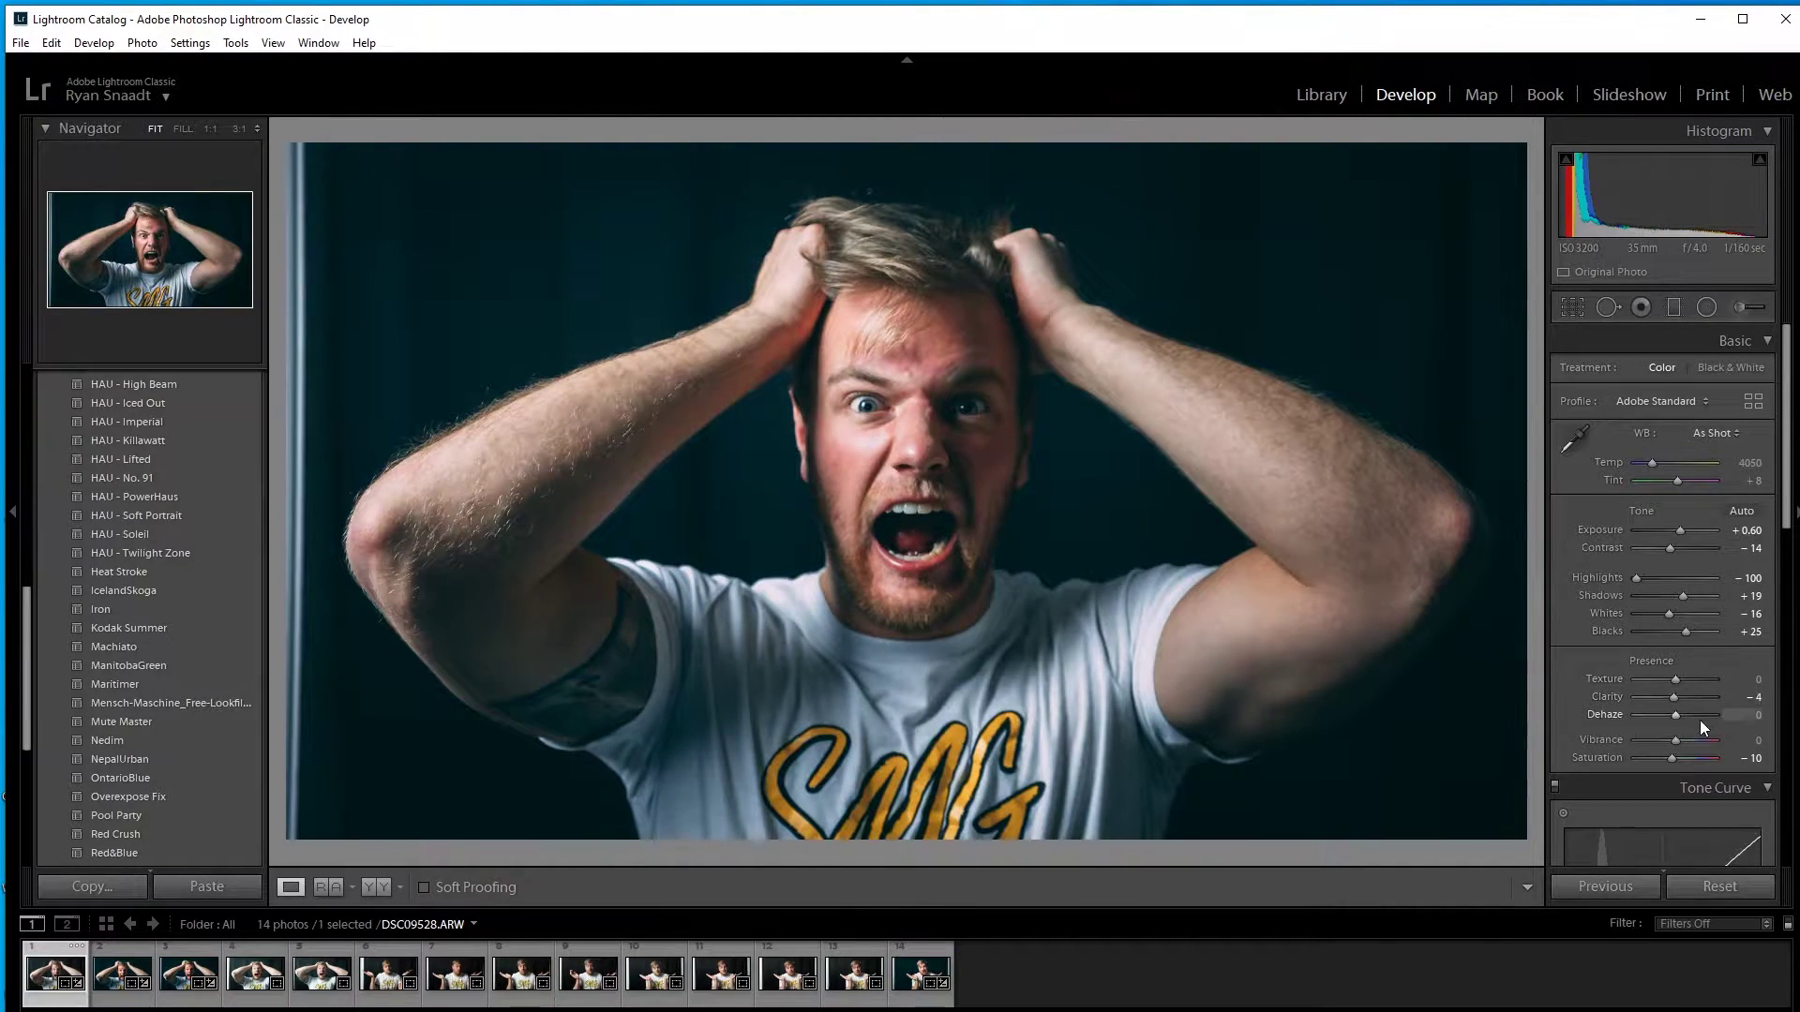
{"action": "scroll", "coordinate": [1723, 668], "scroll_direction": "down", "scroll_amount": 1}
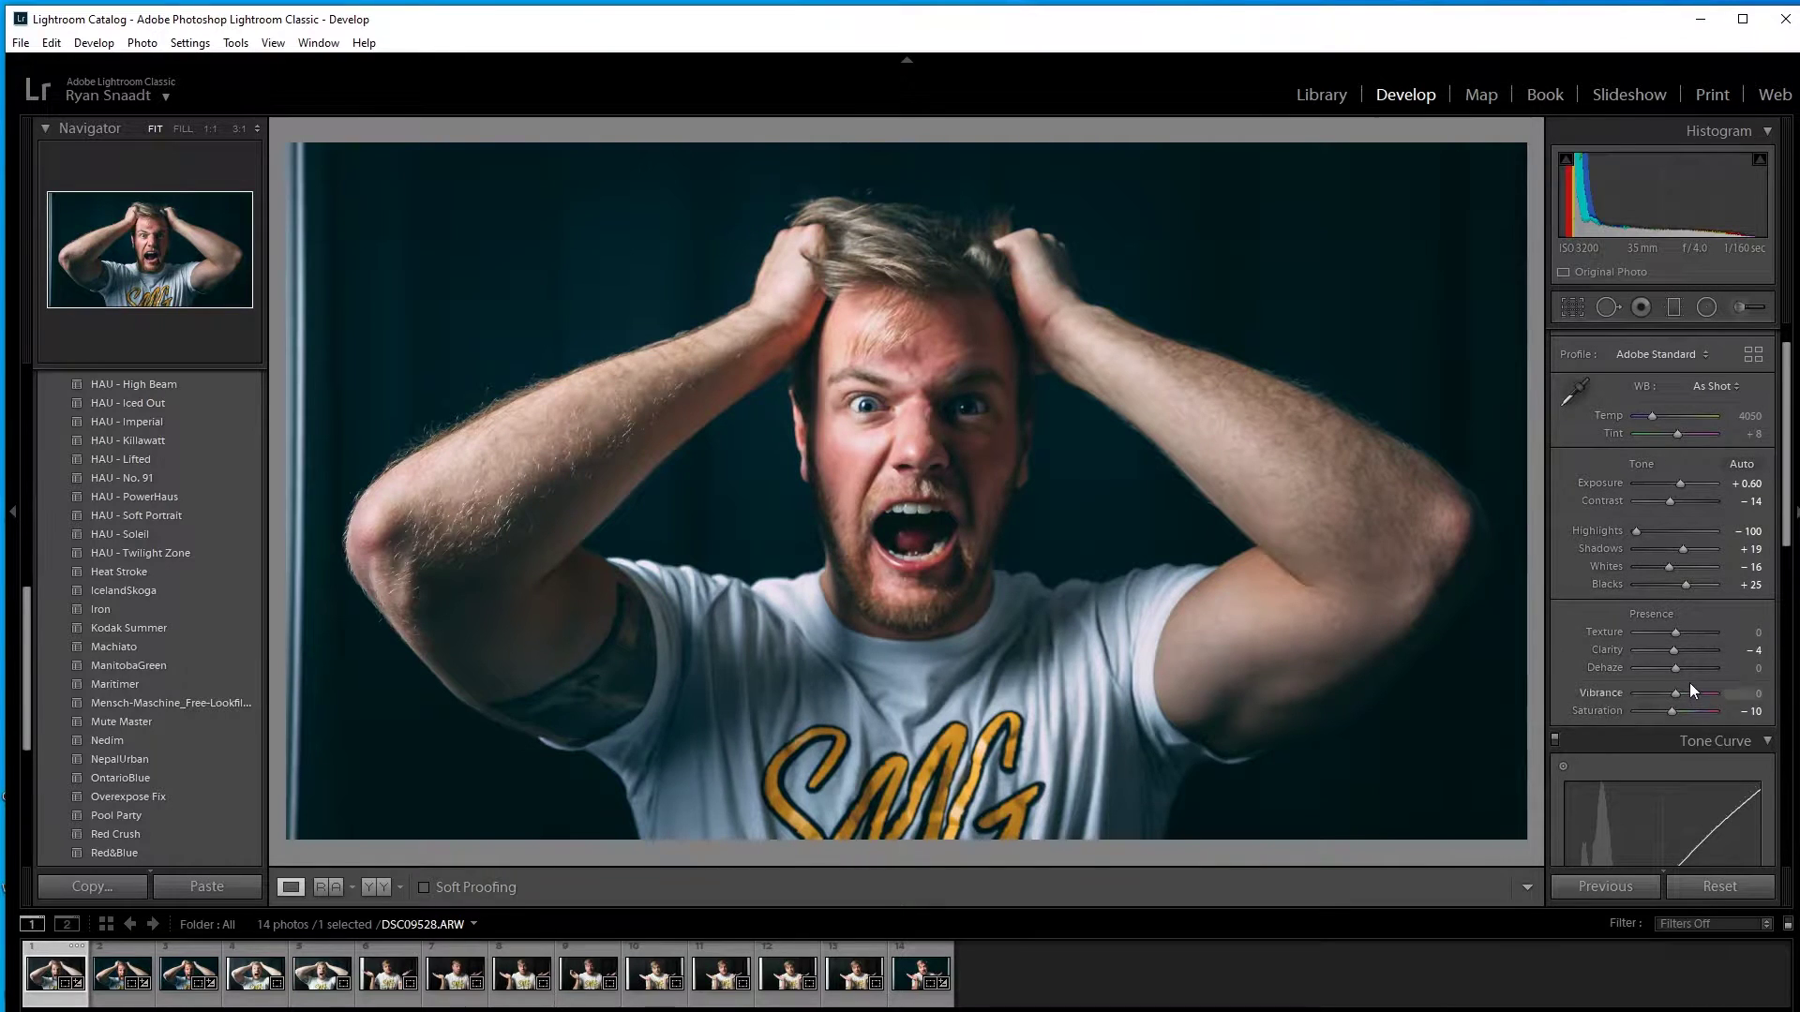
{"action": "left_click_drag", "start_coordinate": [1689, 697], "coordinate": [1691, 699]}
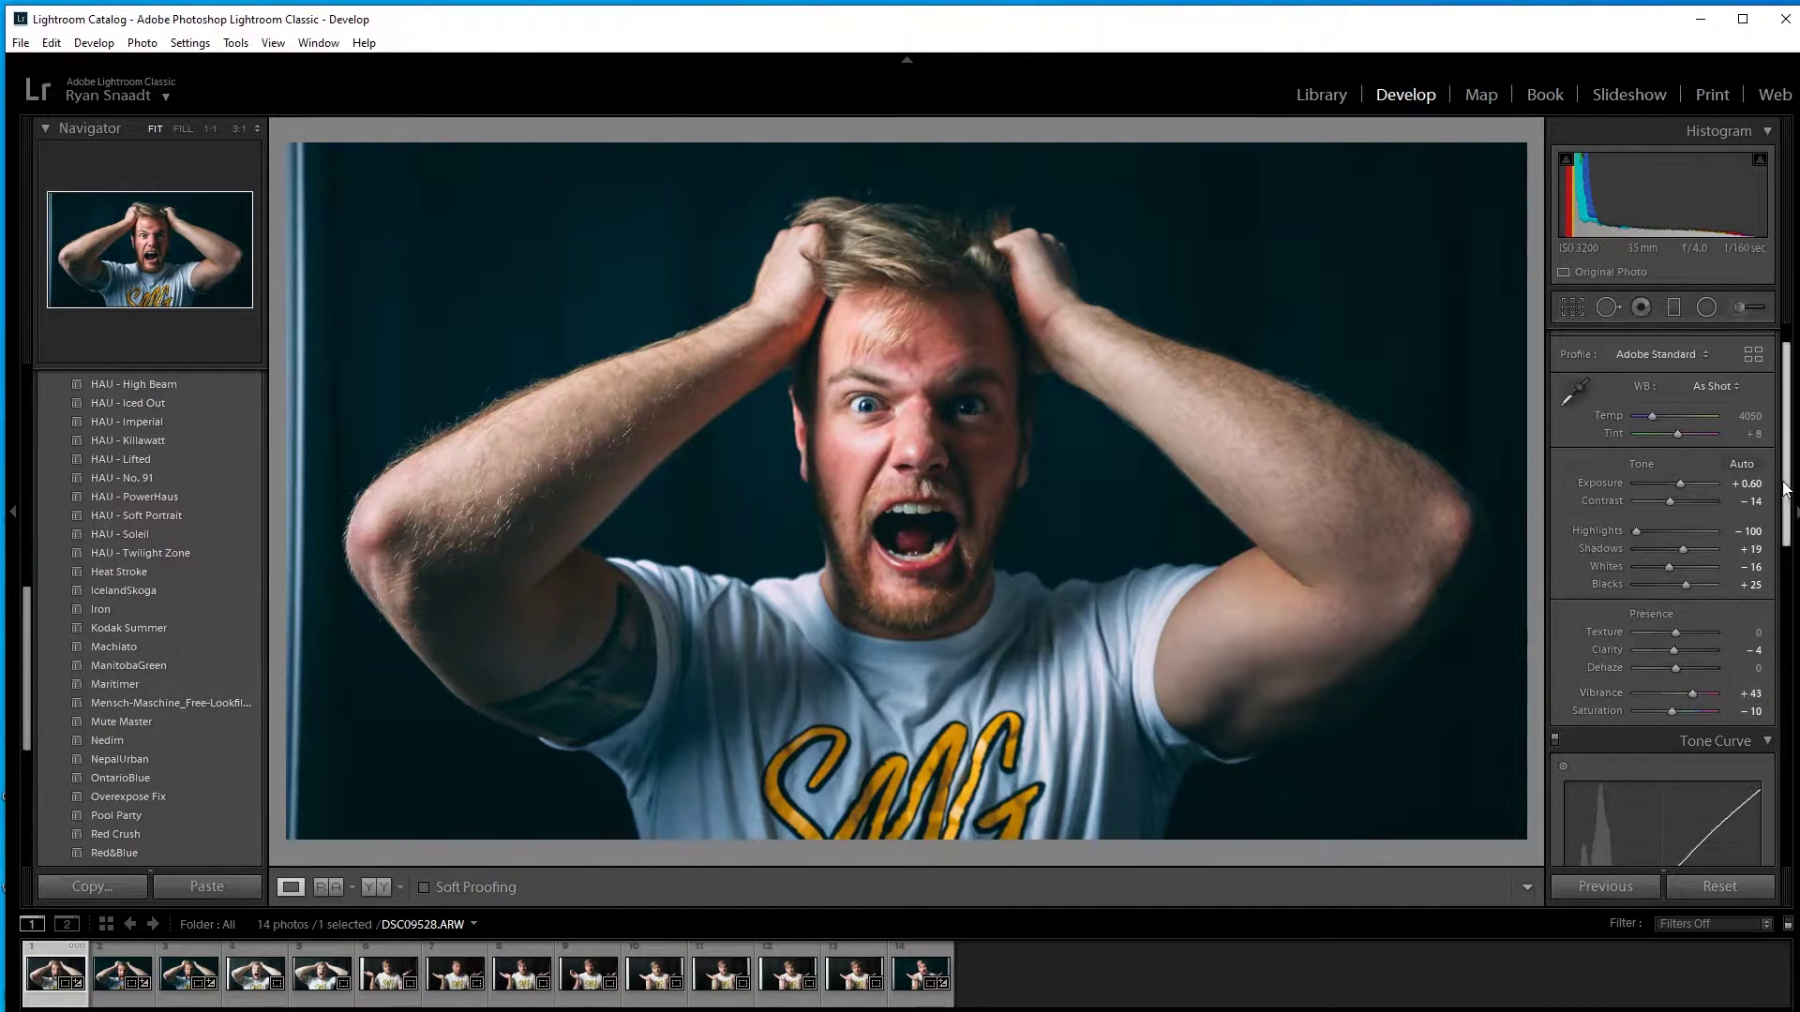
{"action": "scroll", "coordinate": [1662, 610], "scroll_direction": "down", "scroll_amount": 5}
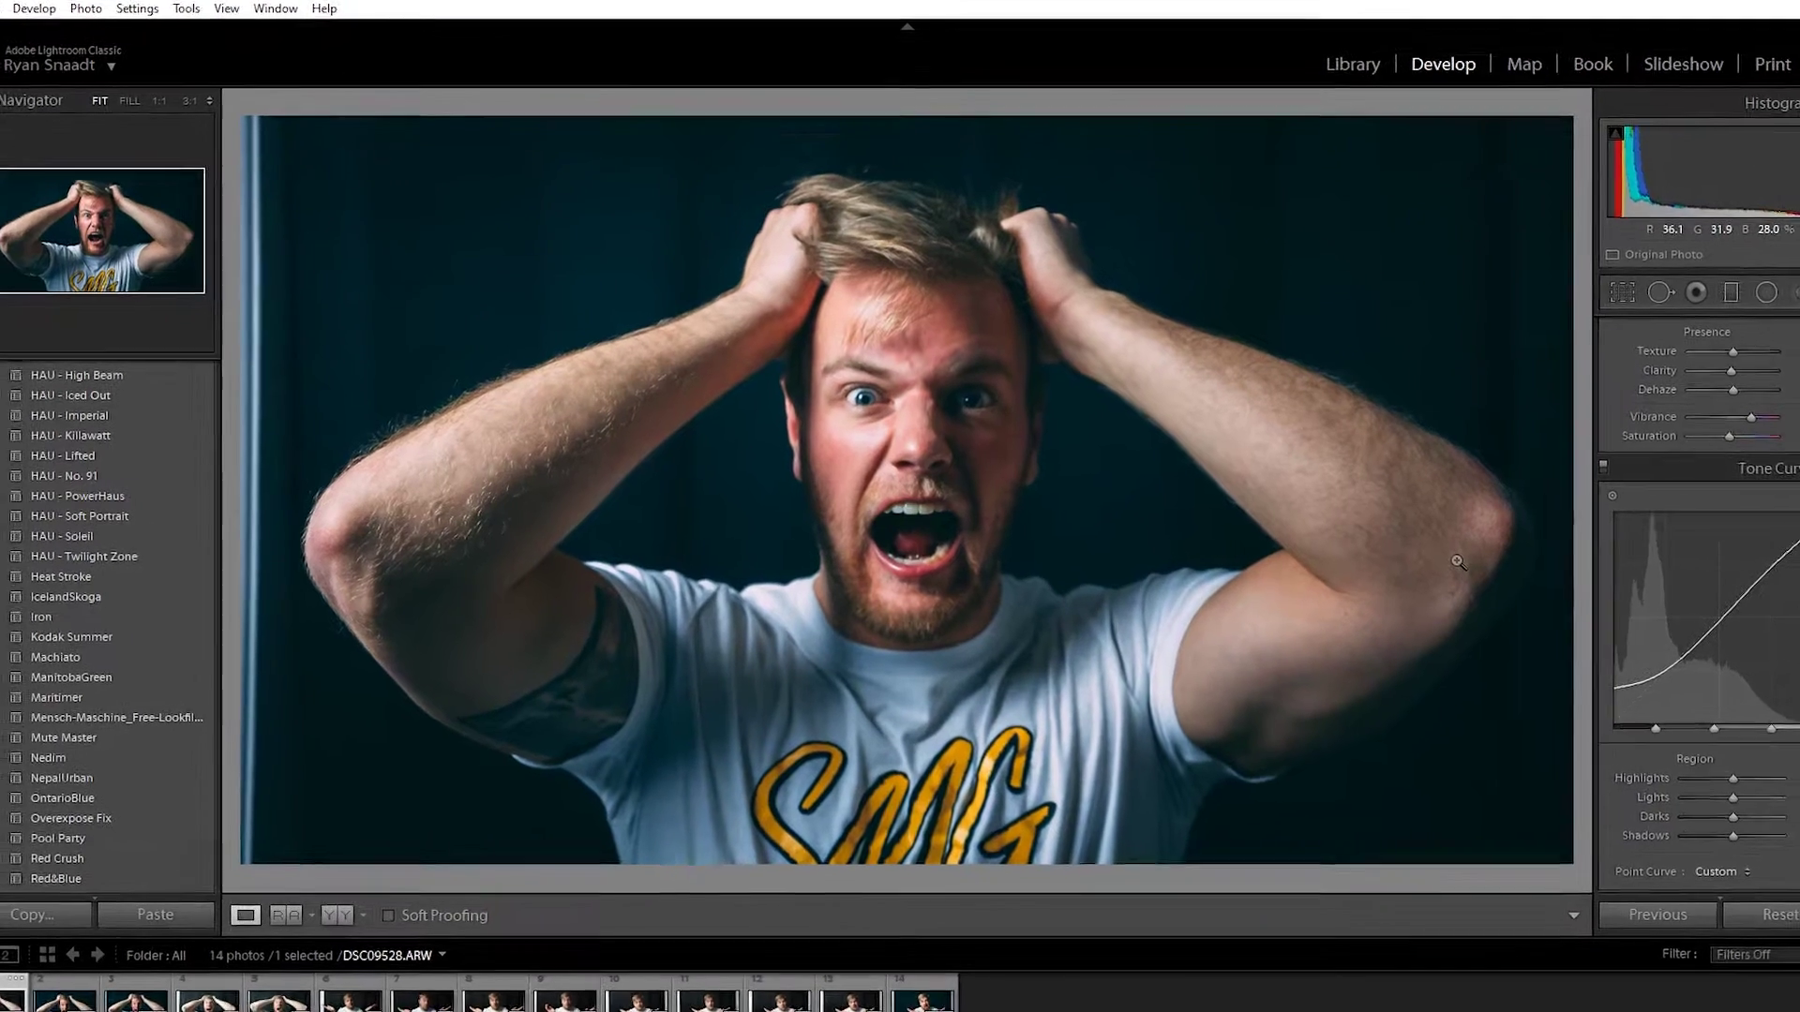
Step: Toggle the Before/After view to compare the edited screaming portrait with the original
{"action": "key", "text": "y"}
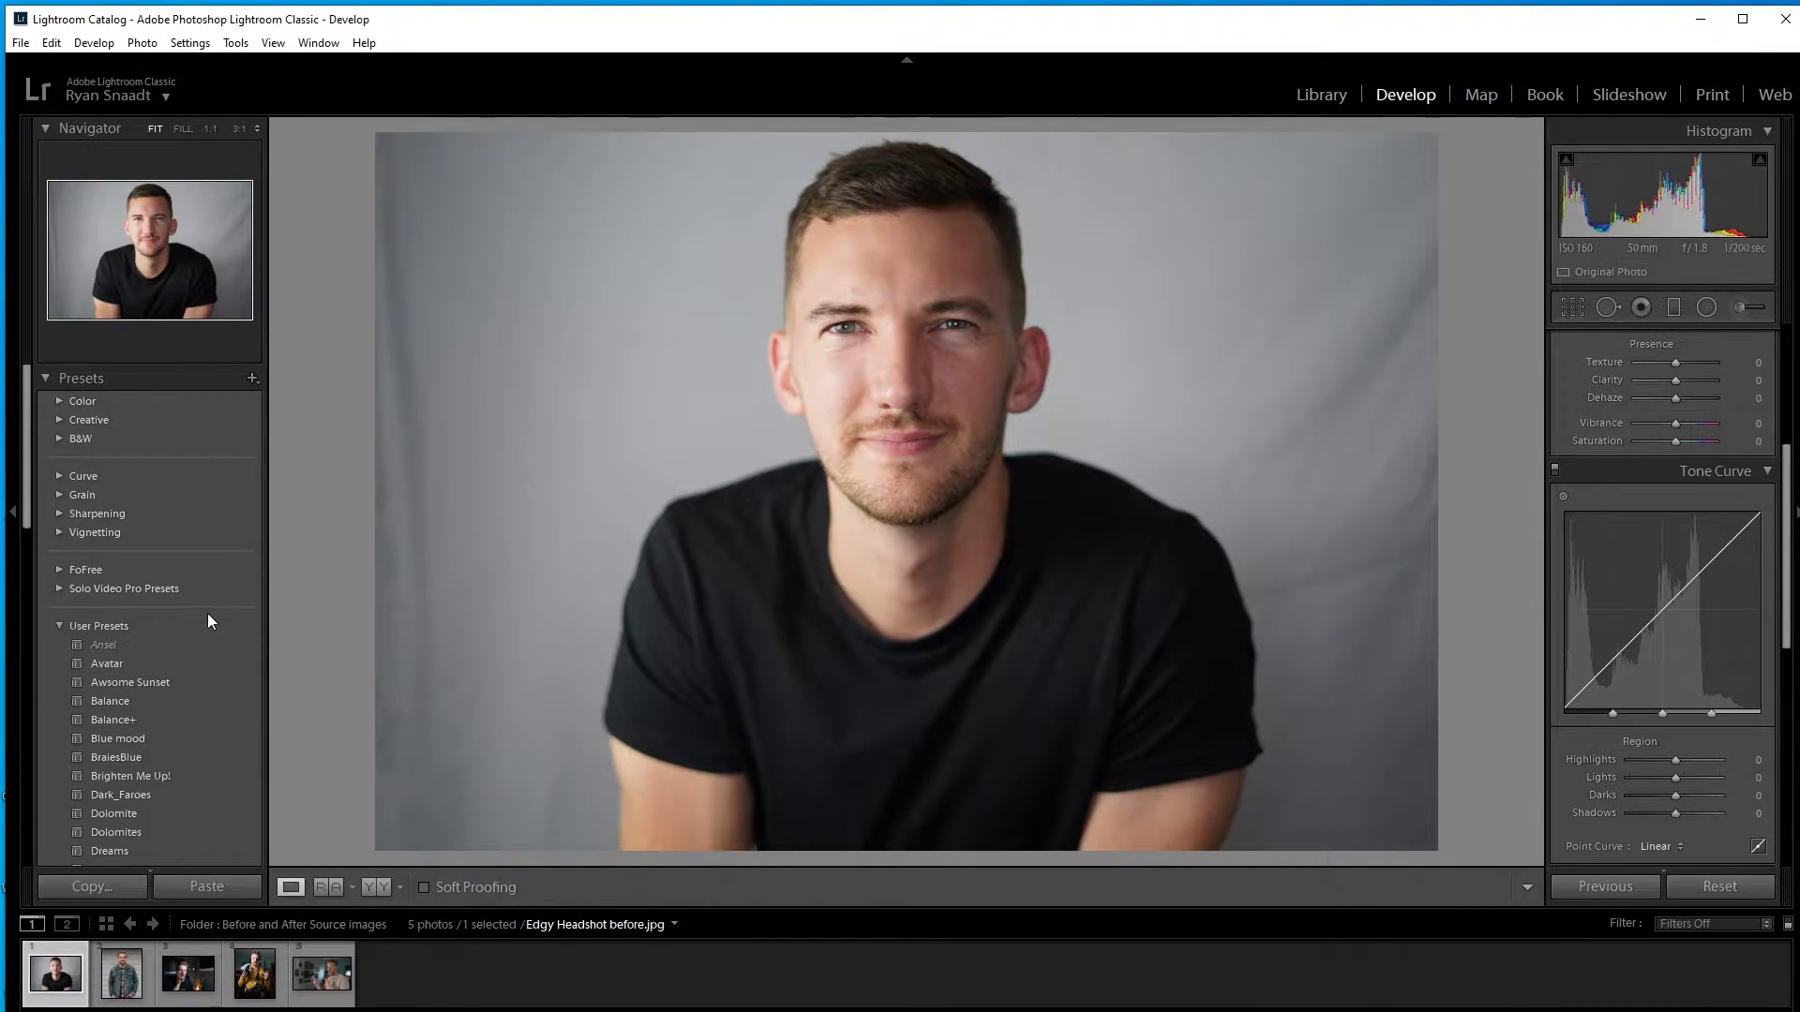
Step: Apply the SoloVideoPro_Edgy Headshot preset to Edgy Headshot before.jpg
{"action": "left_click", "coordinate": [58, 589]}
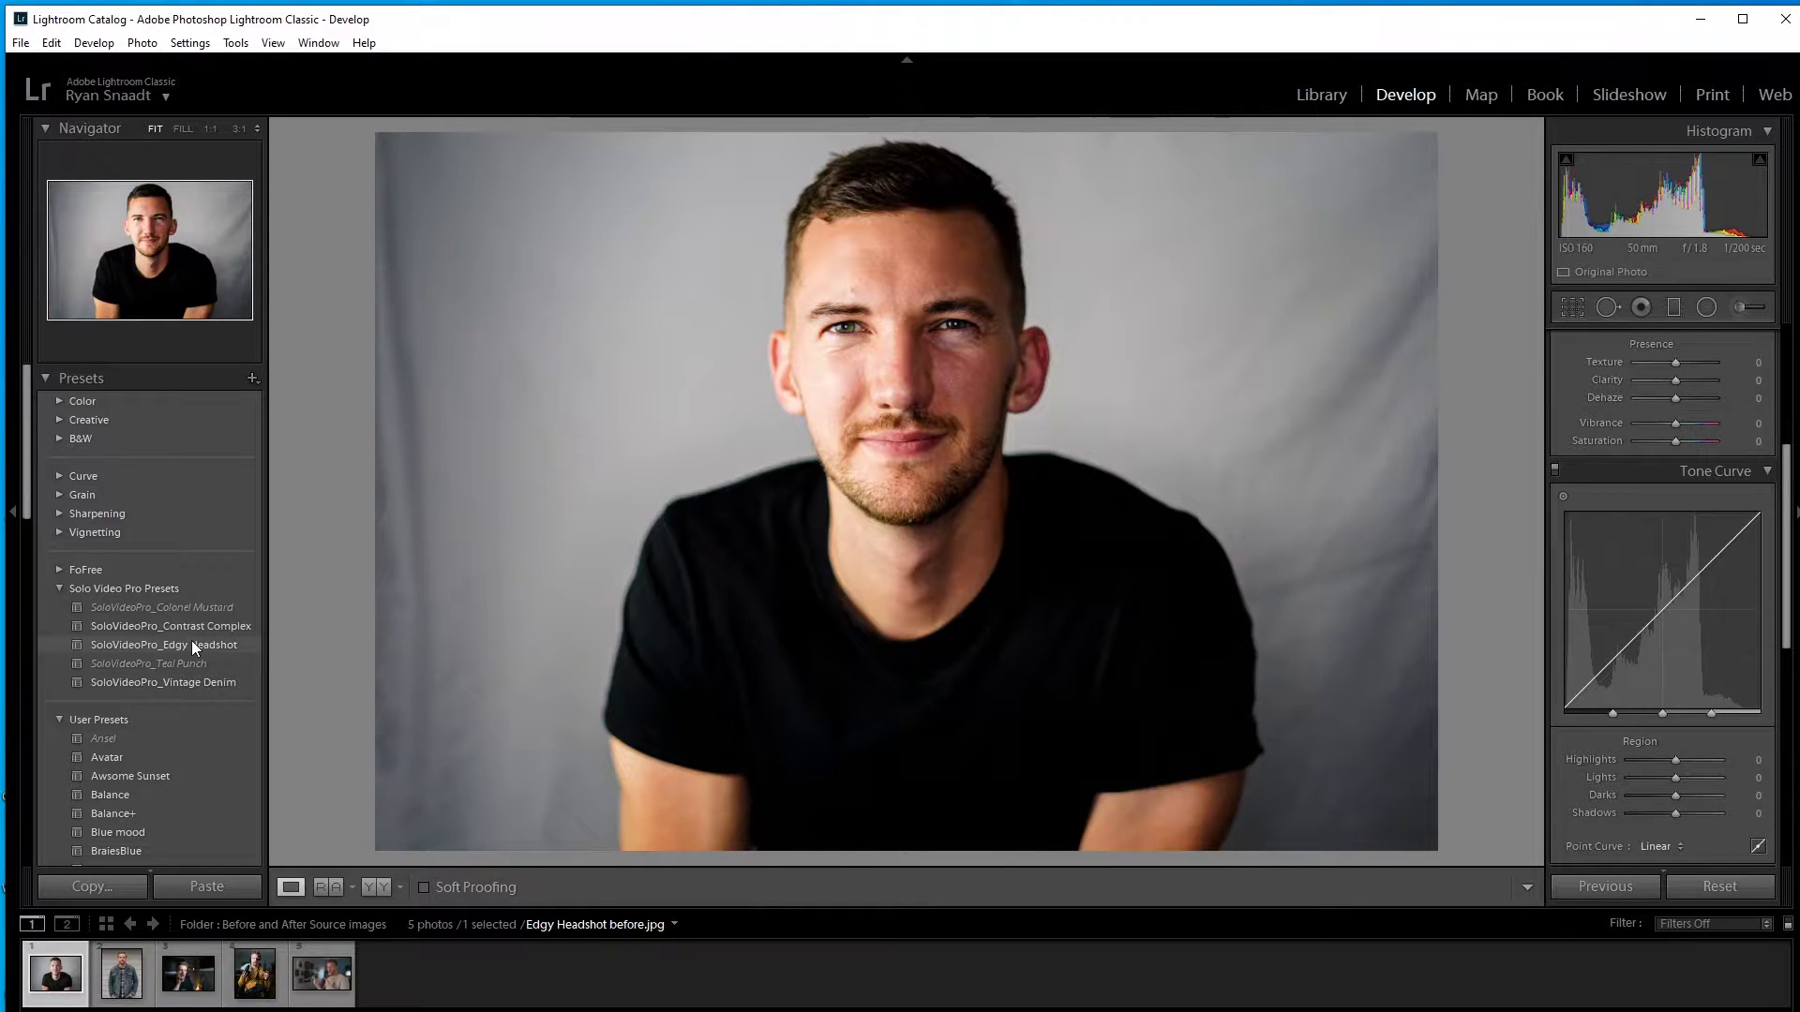
{"action": "left_click", "coordinate": [191, 644]}
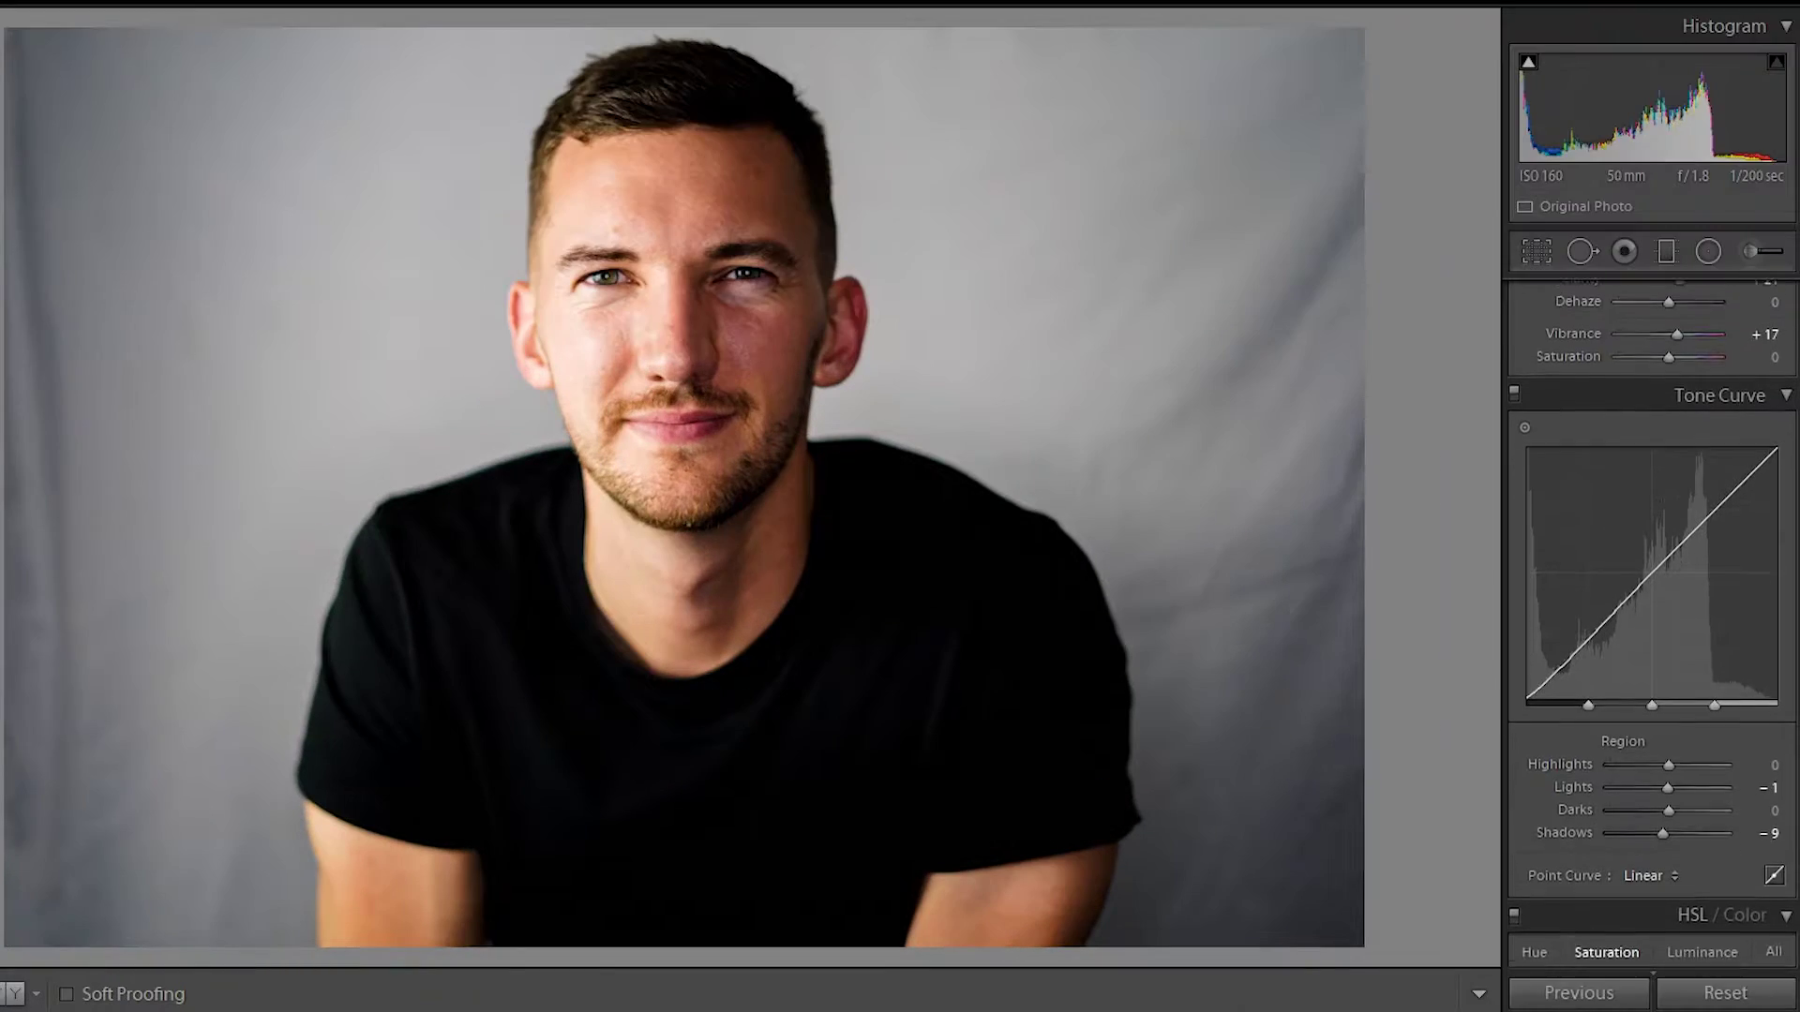
{"action": "scroll", "coordinate": [1663, 656], "scroll_direction": "down", "scroll_amount": 5}
{"action": "scroll", "coordinate": [1652, 619], "scroll_direction": "down", "scroll_amount": 4}
{"action": "scroll", "coordinate": [1652, 619], "scroll_direction": "up", "scroll_amount": 5}
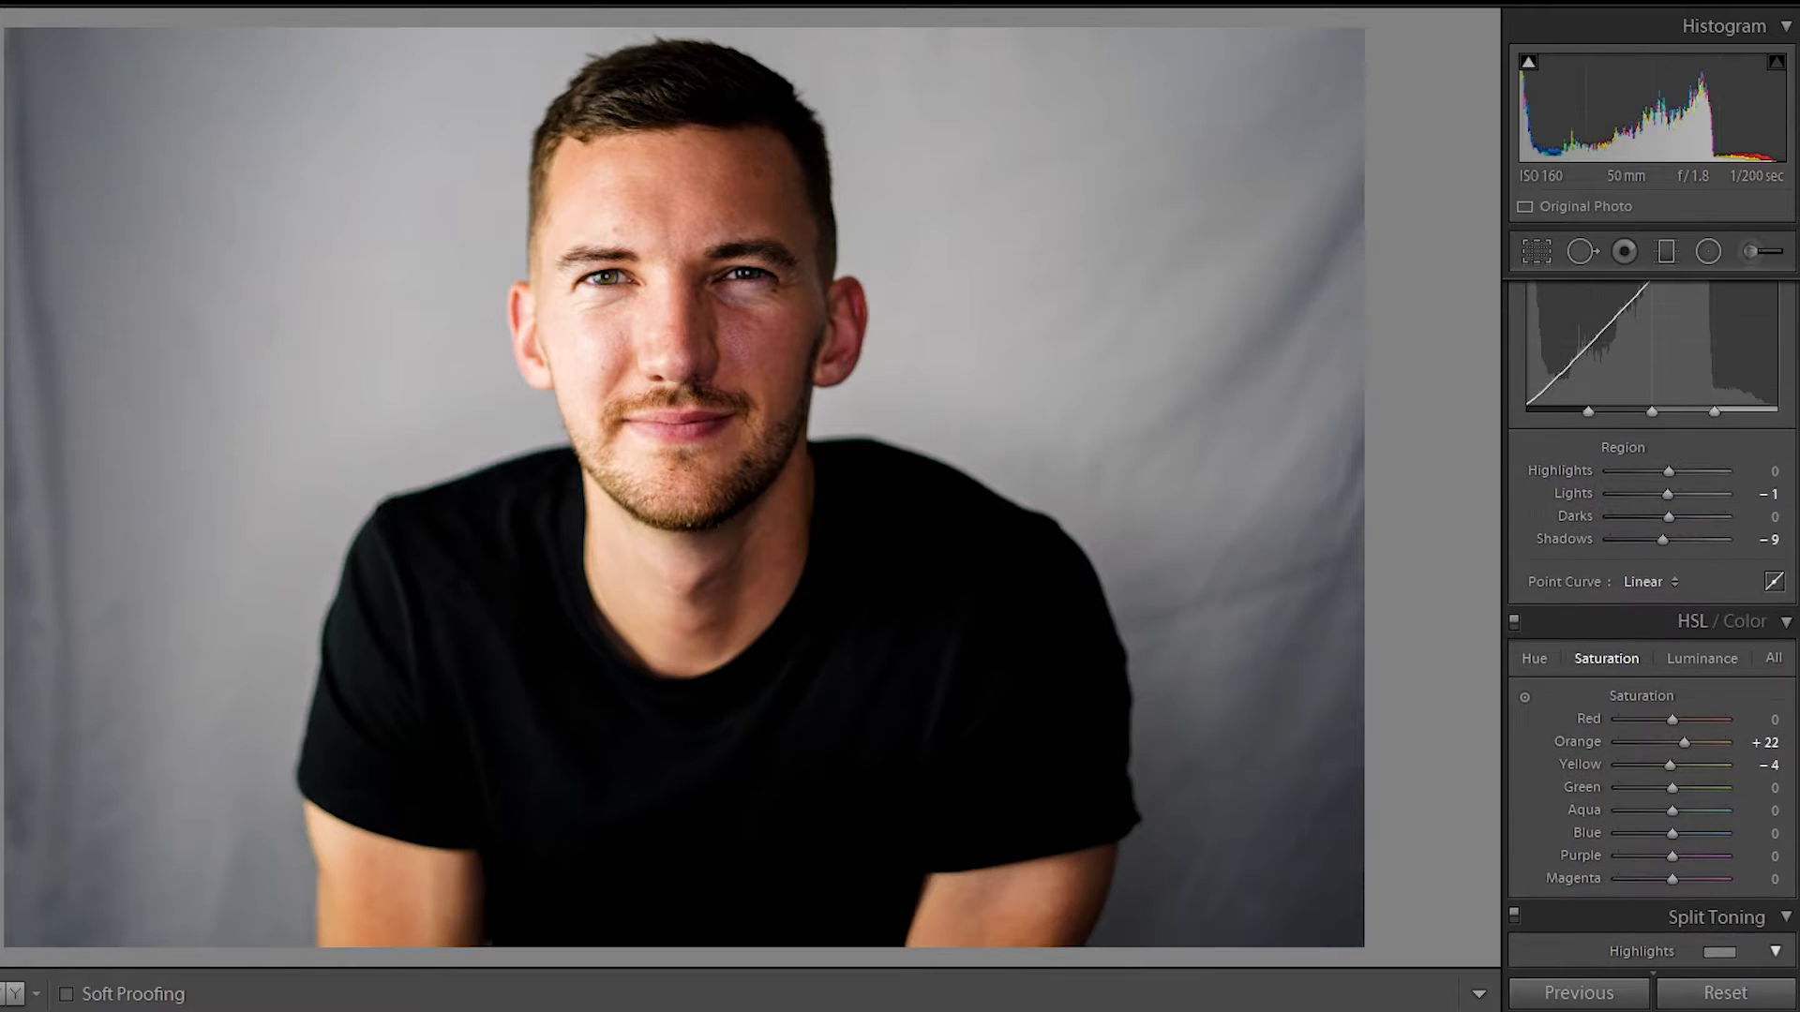
{"action": "scroll", "coordinate": [1663, 562], "scroll_direction": "up", "scroll_amount": 4}
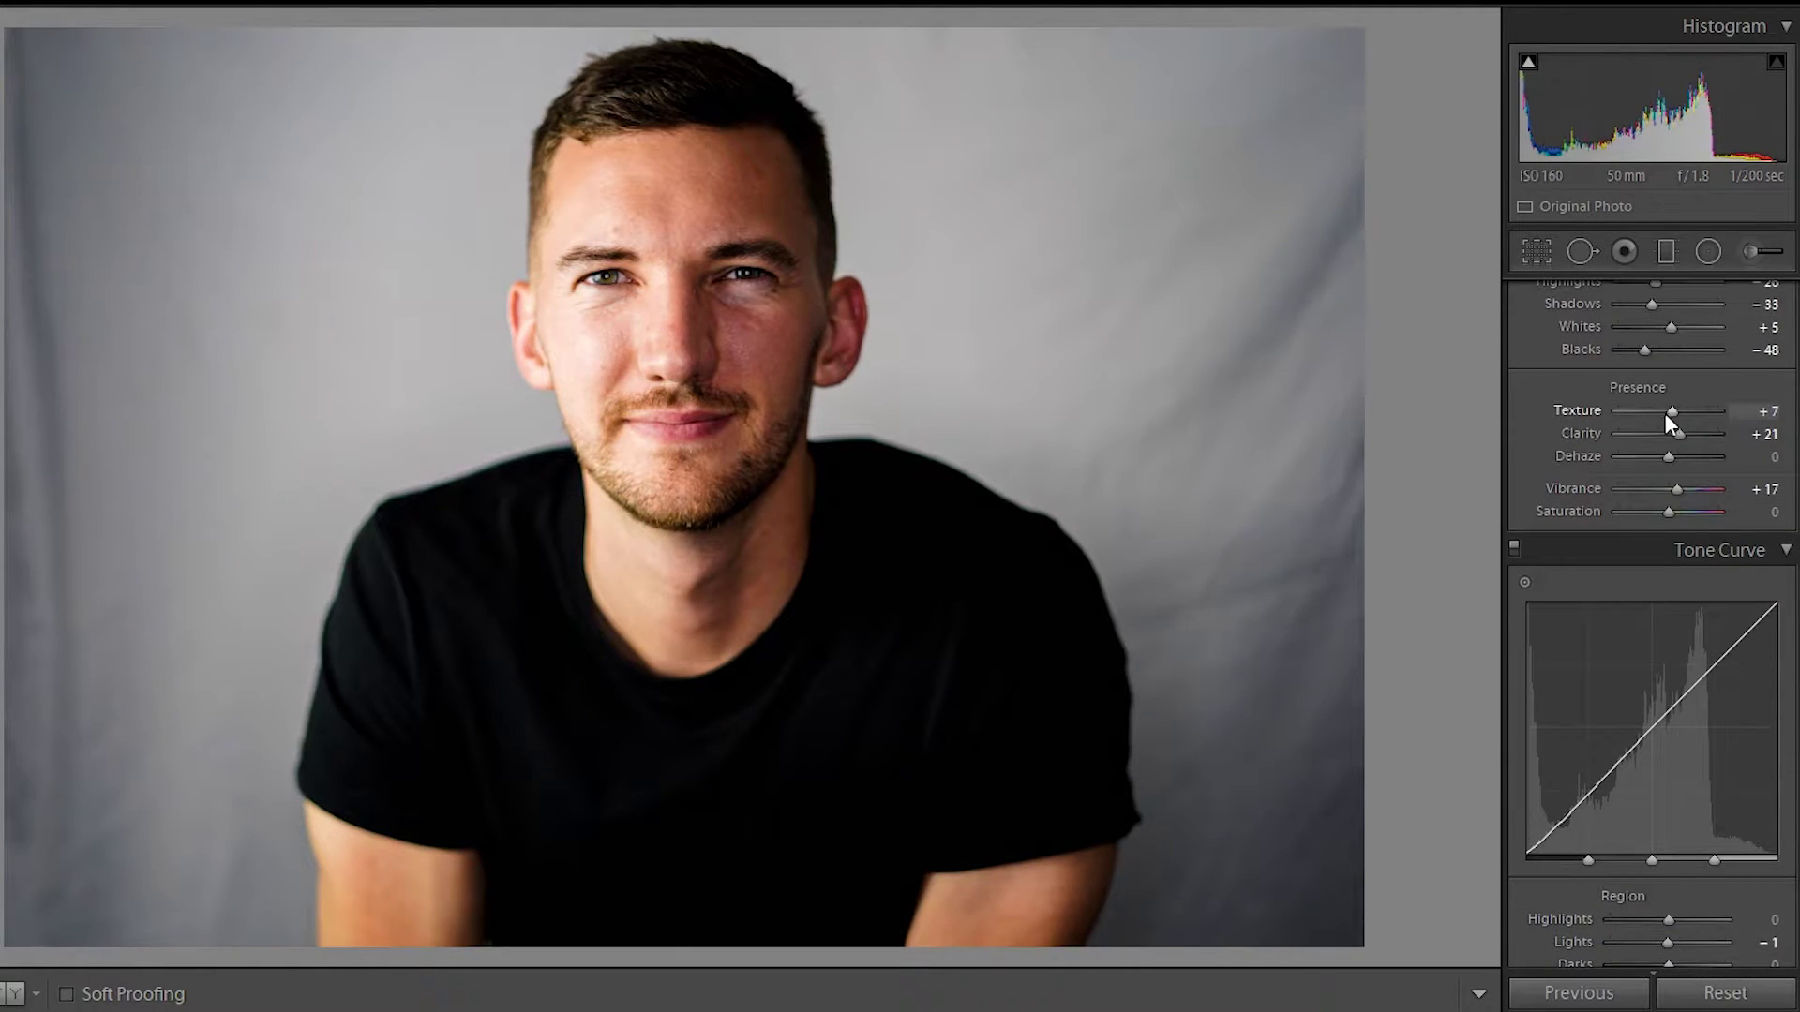
Step: Lower Texture to −40 and zoom on the cheek to check the skin smoothing
{"action": "left_click_drag", "start_coordinate": [1673, 418], "coordinate": [1682, 420]}
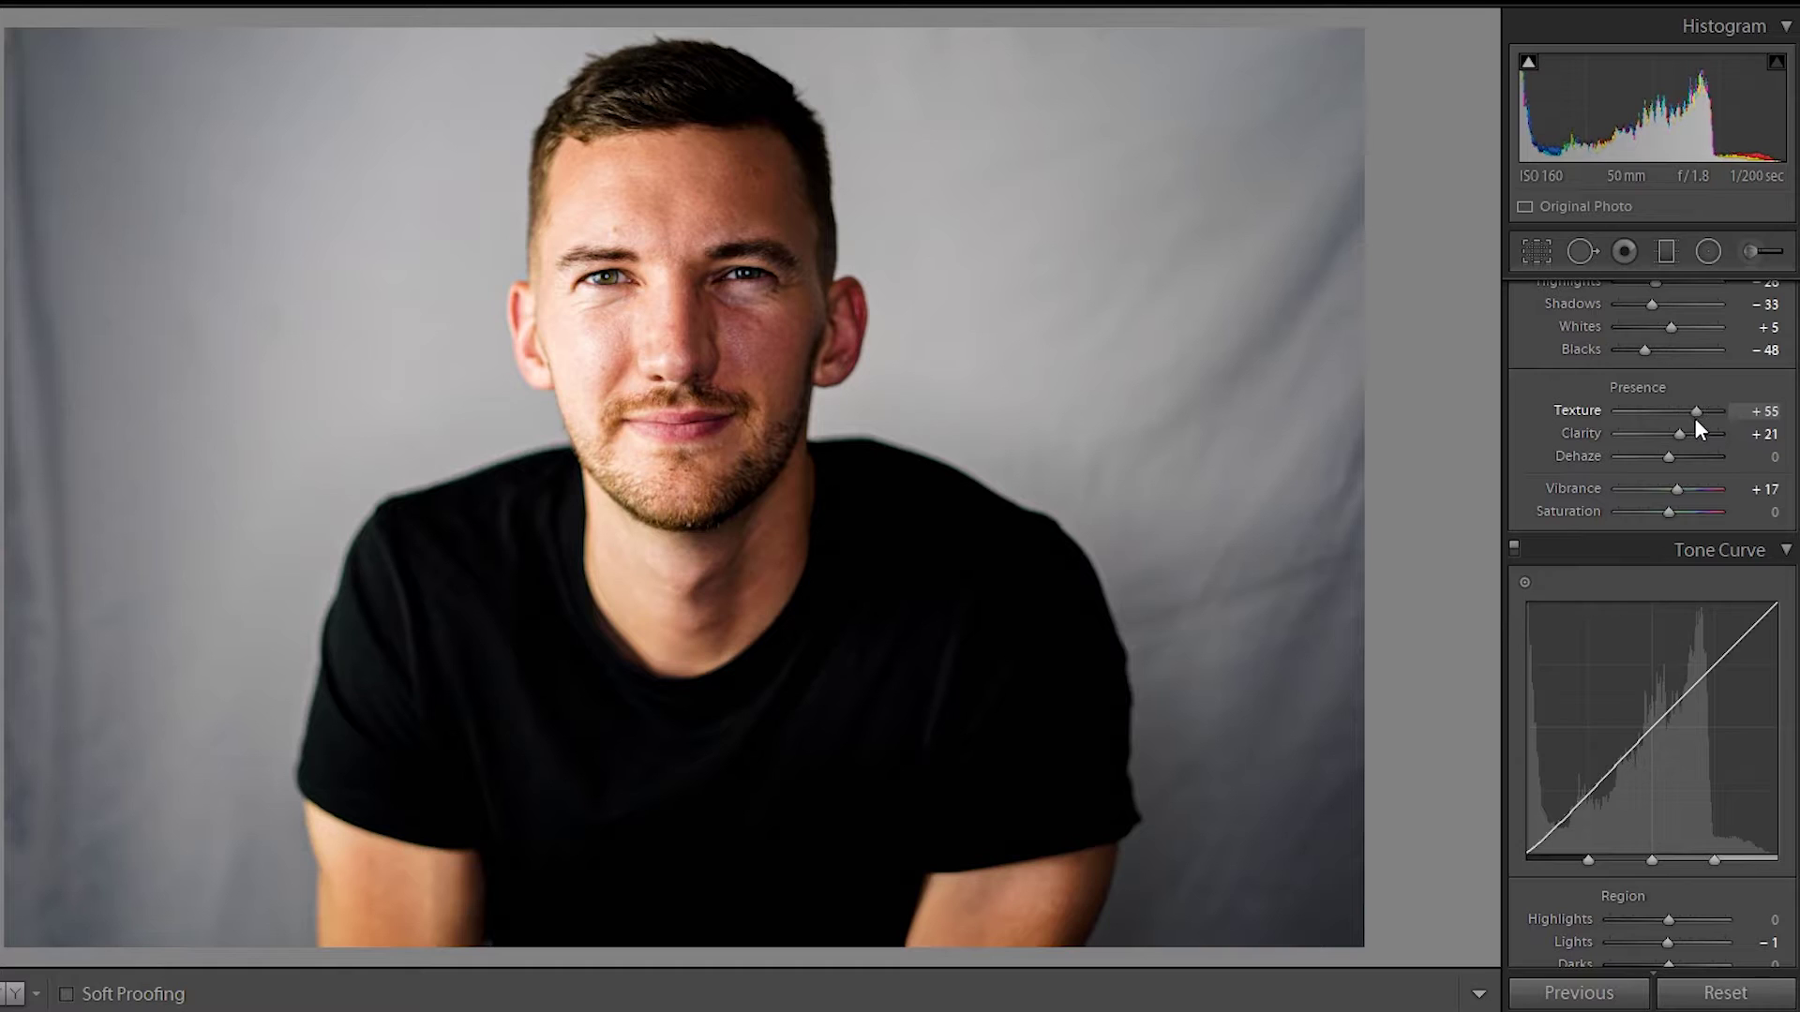
{"action": "mouse_move", "coordinate": [1695, 418]}
{"action": "left_mouse_down"}
{"action": "mouse_move", "coordinate": [1670, 420]}
{"action": "mouse_move", "coordinate": [1744, 431]}
{"action": "mouse_move", "coordinate": [1689, 420]}
{"action": "left_mouse_up"}
{"action": "left_click", "coordinate": [745, 333]}
{"action": "left_click", "coordinate": [820, 525]}
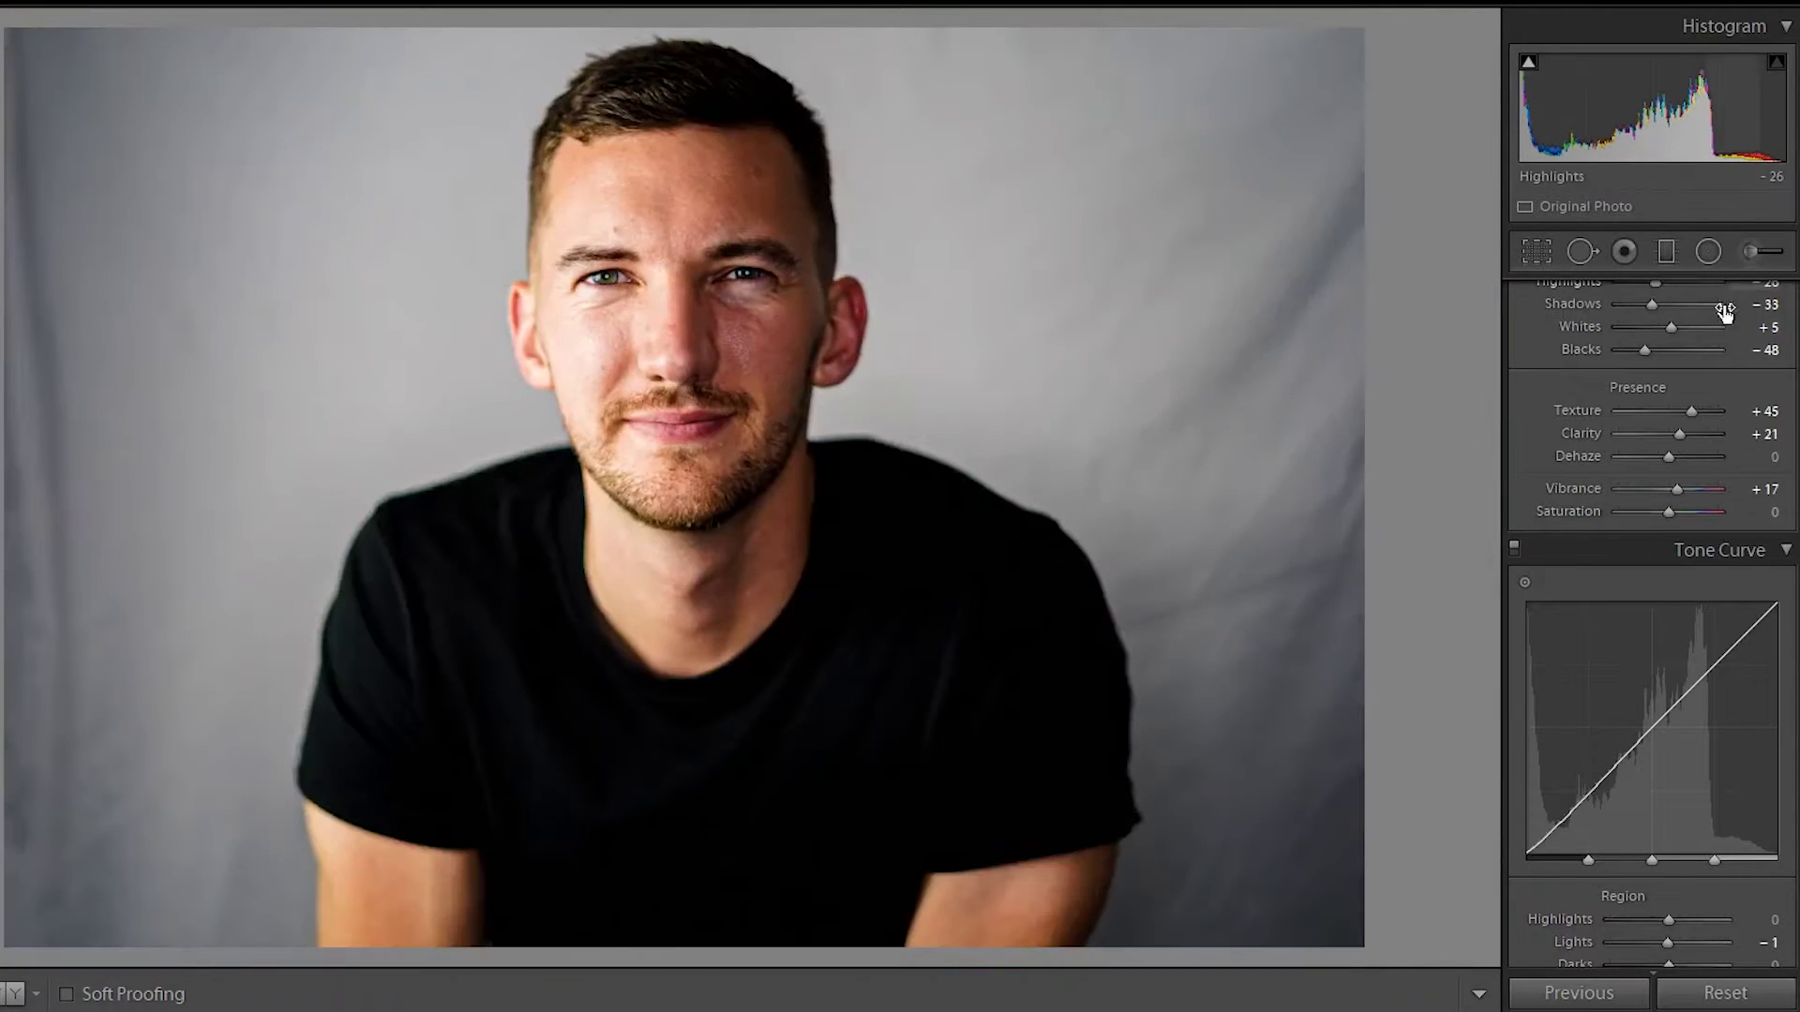
{"action": "left_click_drag", "start_coordinate": [1689, 410], "coordinate": [1646, 413]}
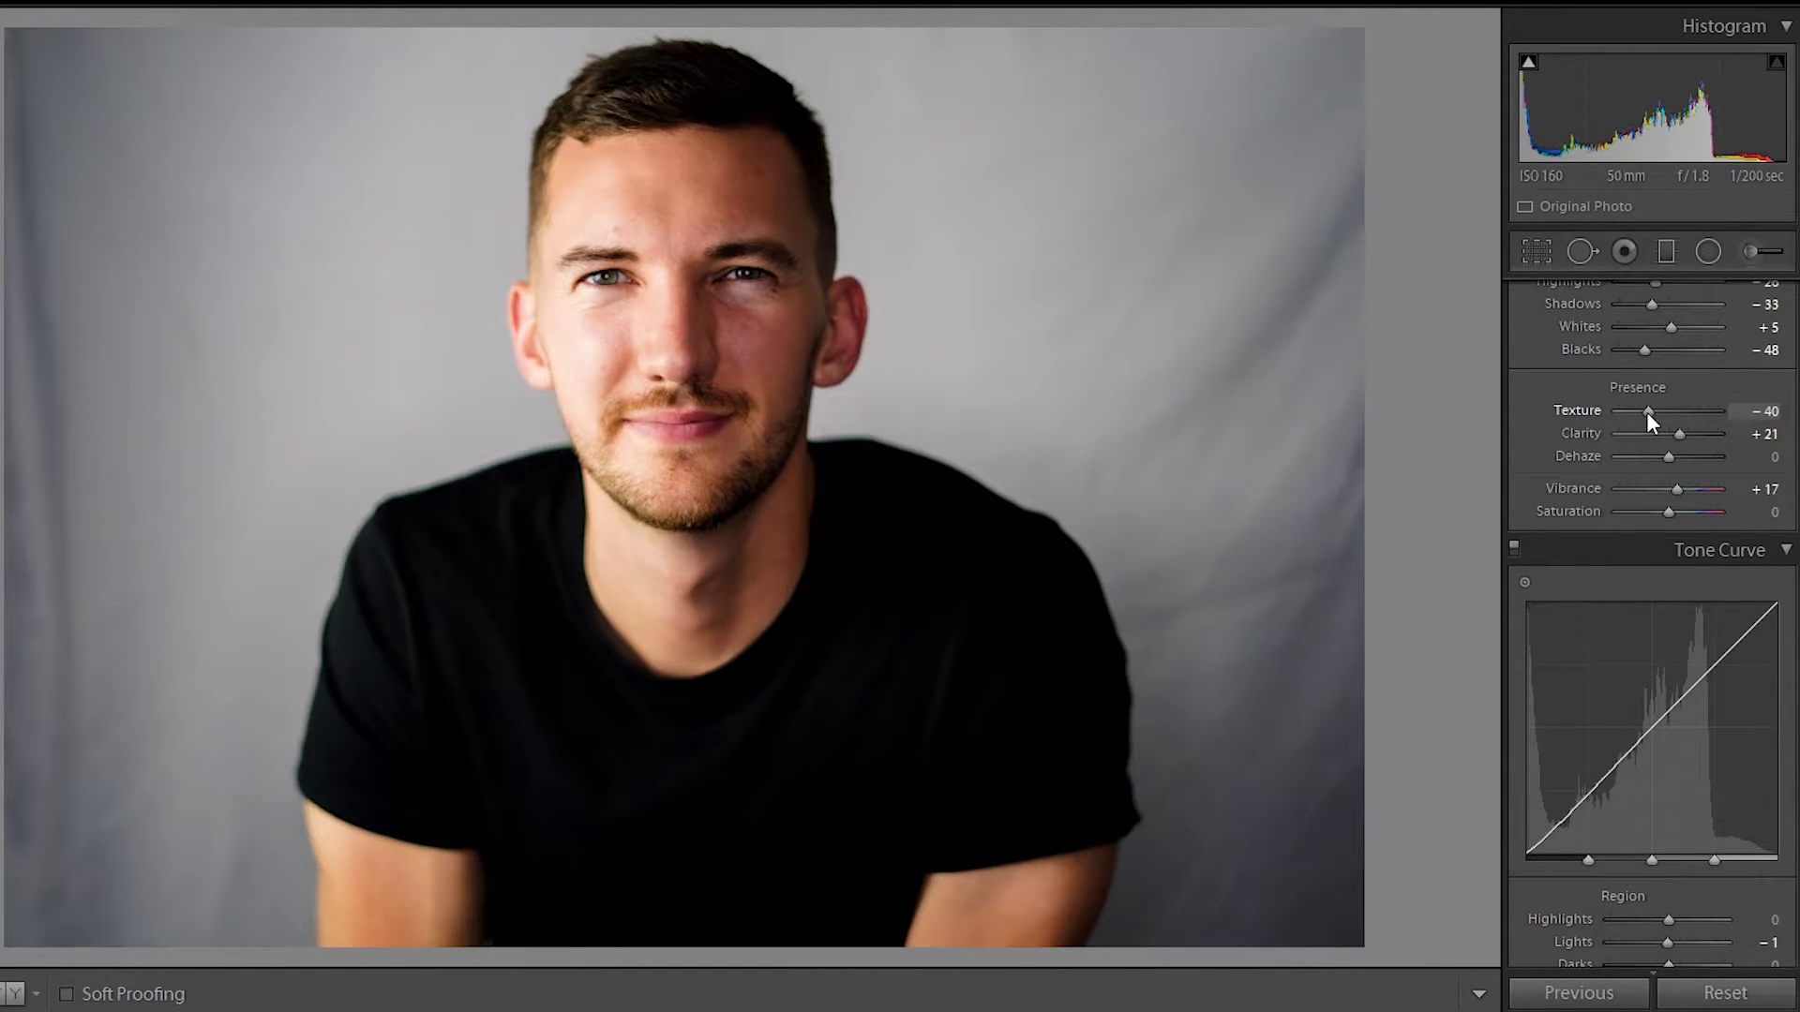
{"action": "left_click", "coordinate": [739, 366]}
{"action": "left_click", "coordinate": [703, 337]}
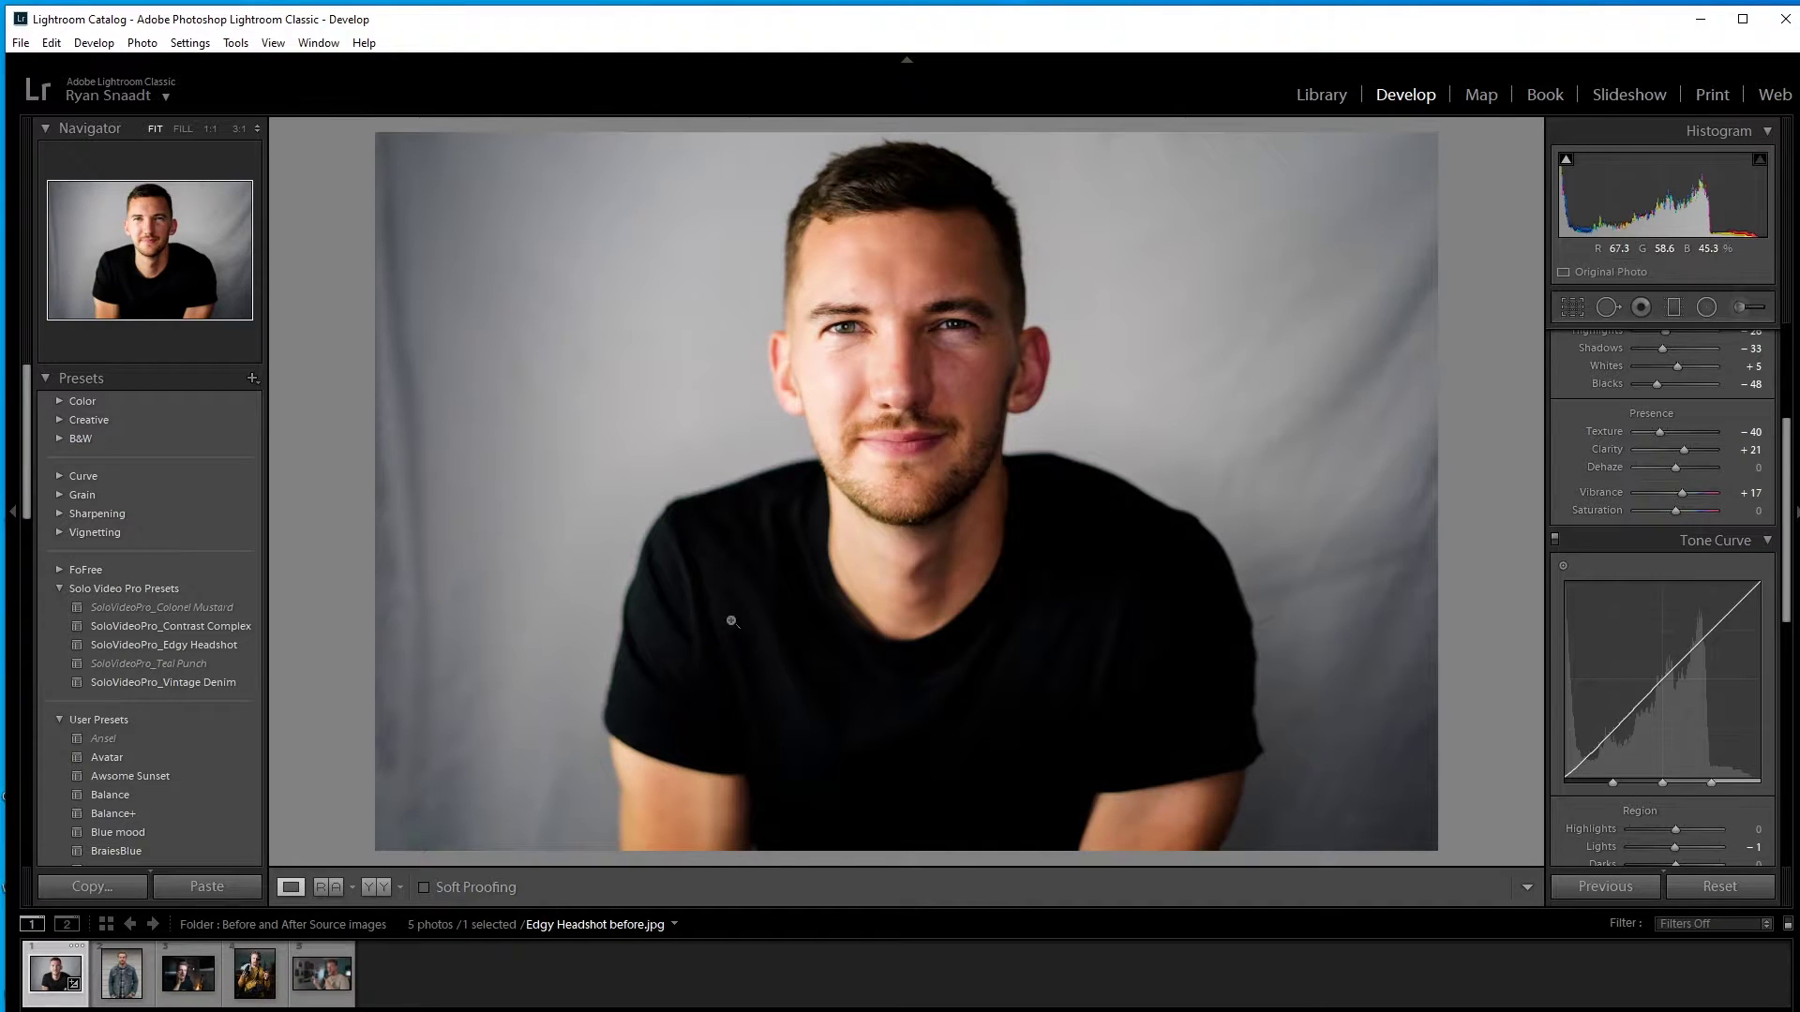
Step: Load Teal Punch before.jpg from the filmstrip into the Develop view
{"action": "left_click", "coordinate": [322, 974]}
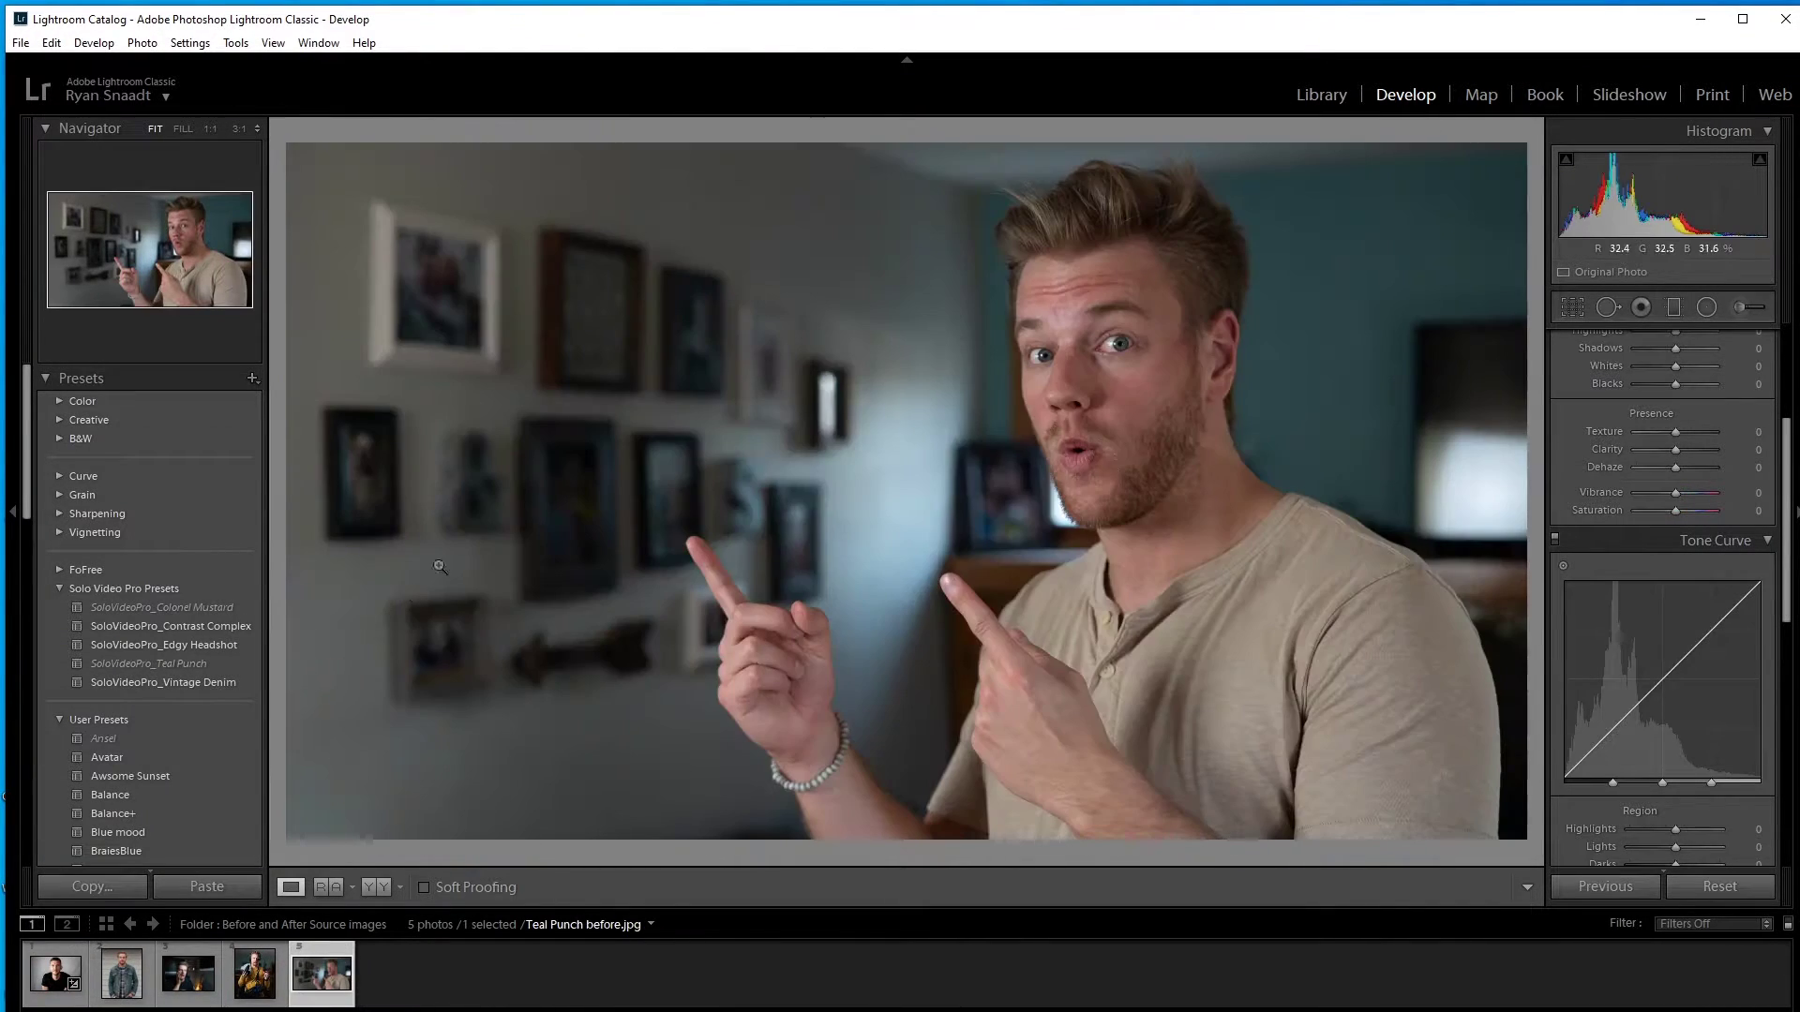
{"action": "mouse_move", "coordinate": [152, 606]}
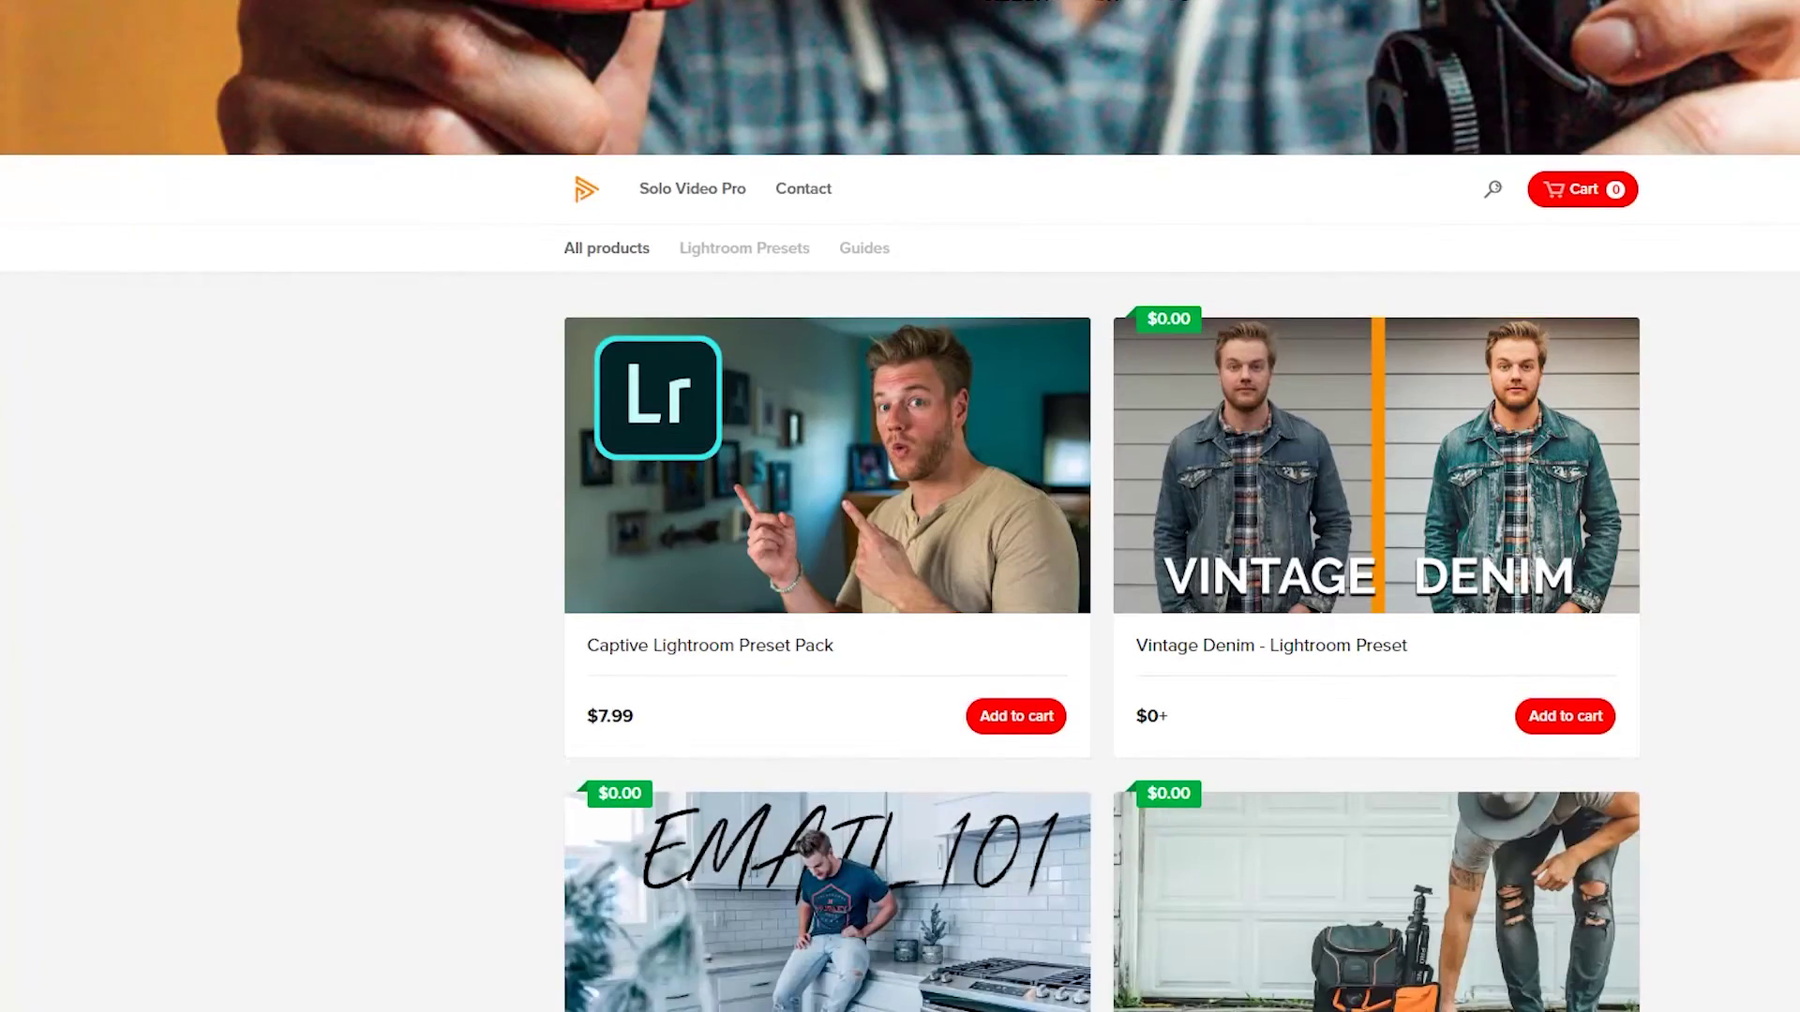
Step: Go from the Captive Lightroom Preset Pack page to Vintage Denim - Lightroom Preset and add it to cart
{"action": "scroll", "coordinate": [991, 474], "scroll_direction": "down", "scroll_amount": 2}
{"action": "left_click", "coordinate": [992, 475]}
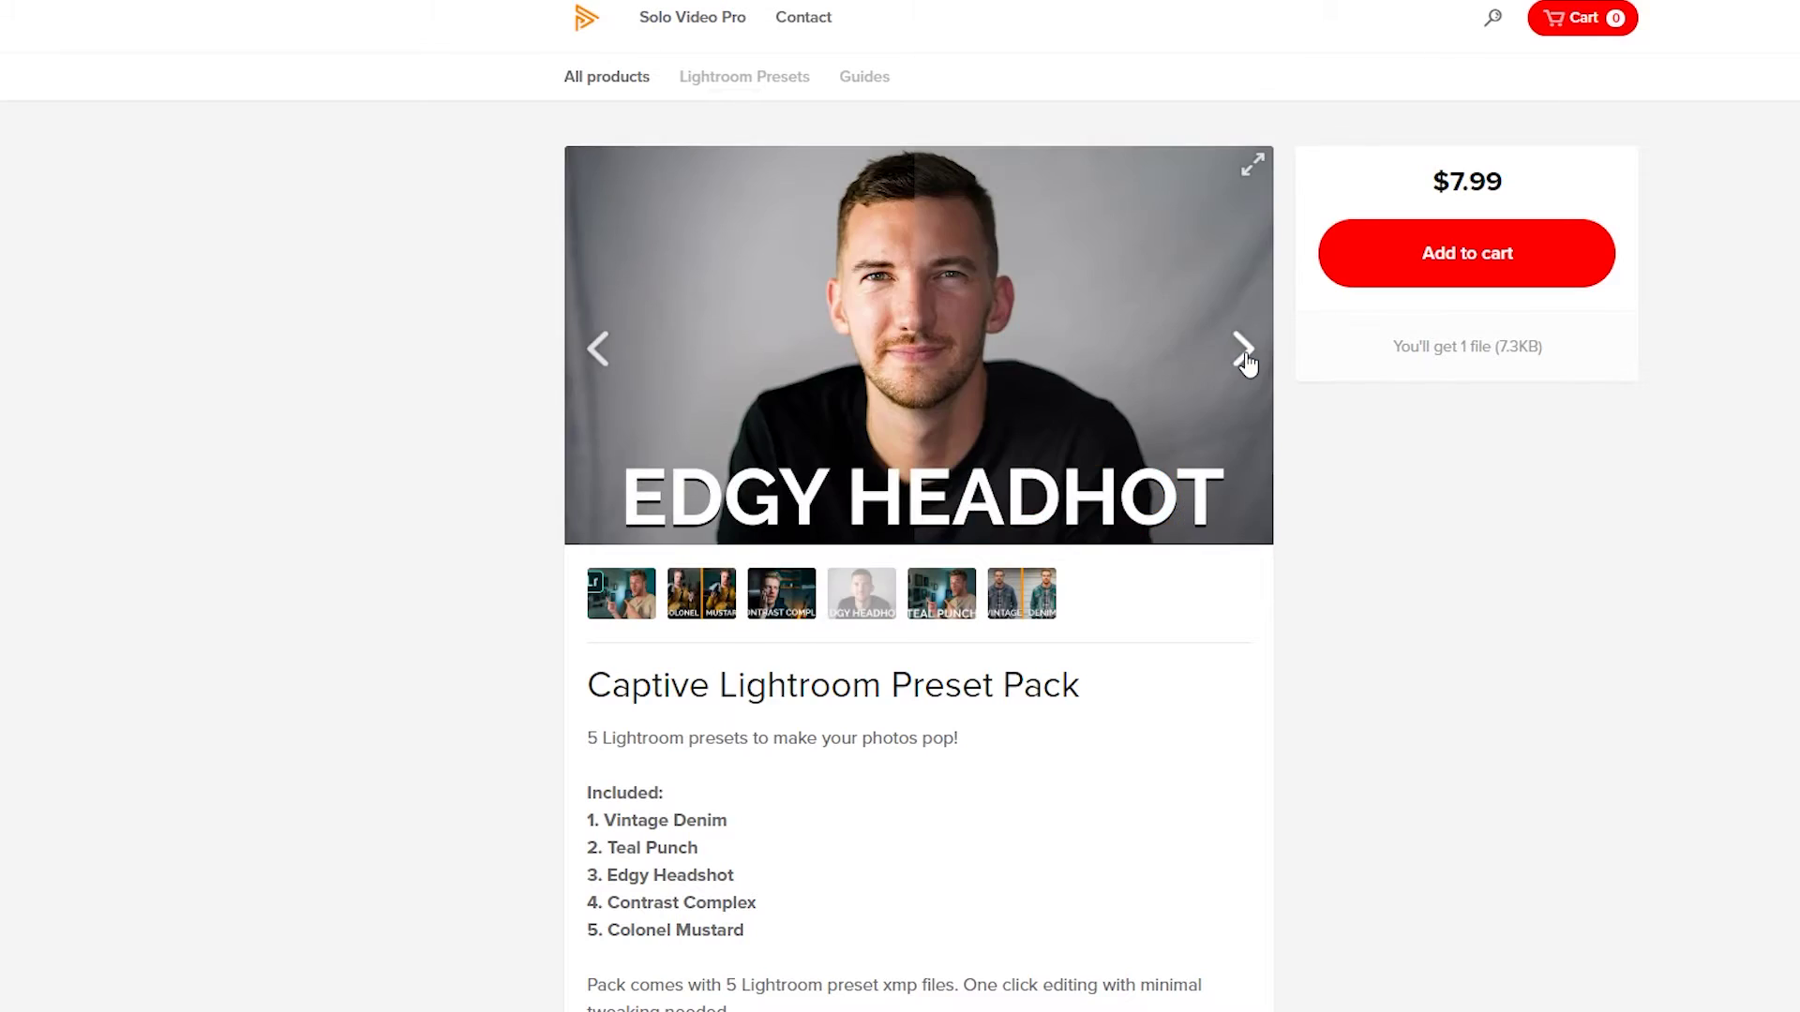
{"action": "scroll", "coordinate": [1655, 729], "scroll_direction": "down", "scroll_amount": 3}
{"action": "scroll", "coordinate": [1655, 741], "scroll_direction": "down", "scroll_amount": 5}
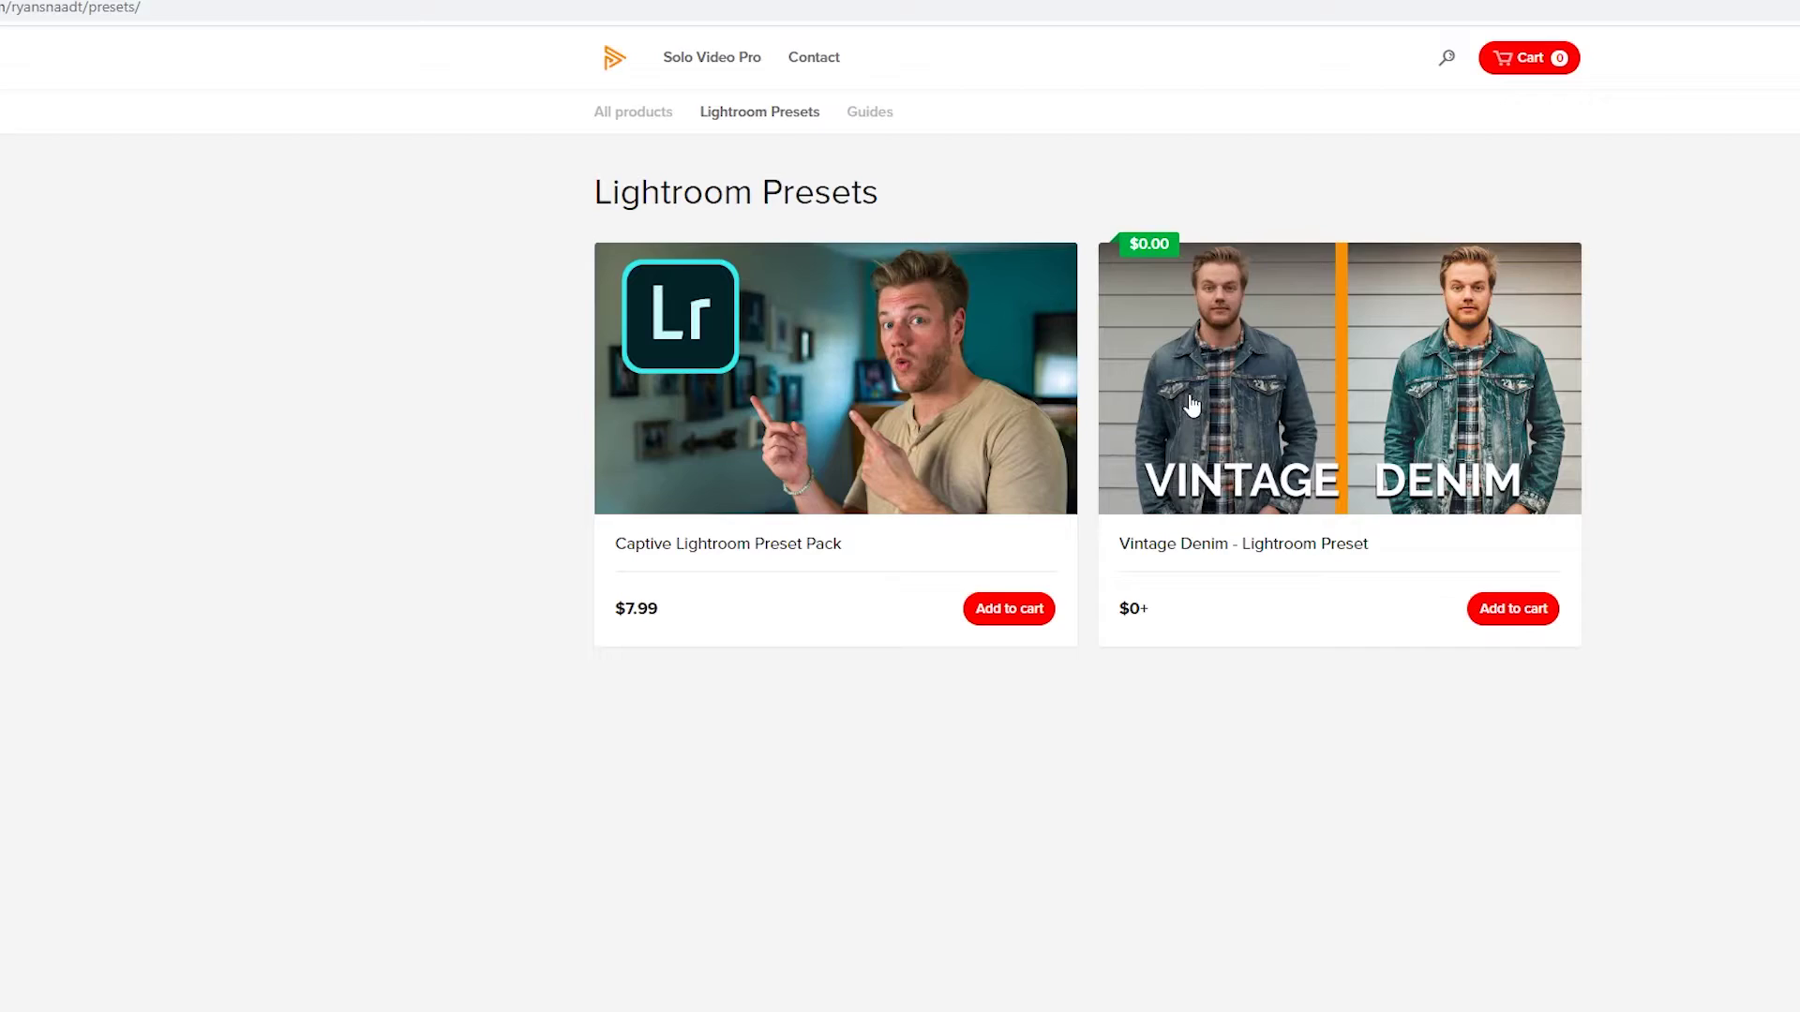
{"action": "left_click", "coordinate": [1322, 401]}
{"action": "left_click", "coordinate": [1382, 364]}
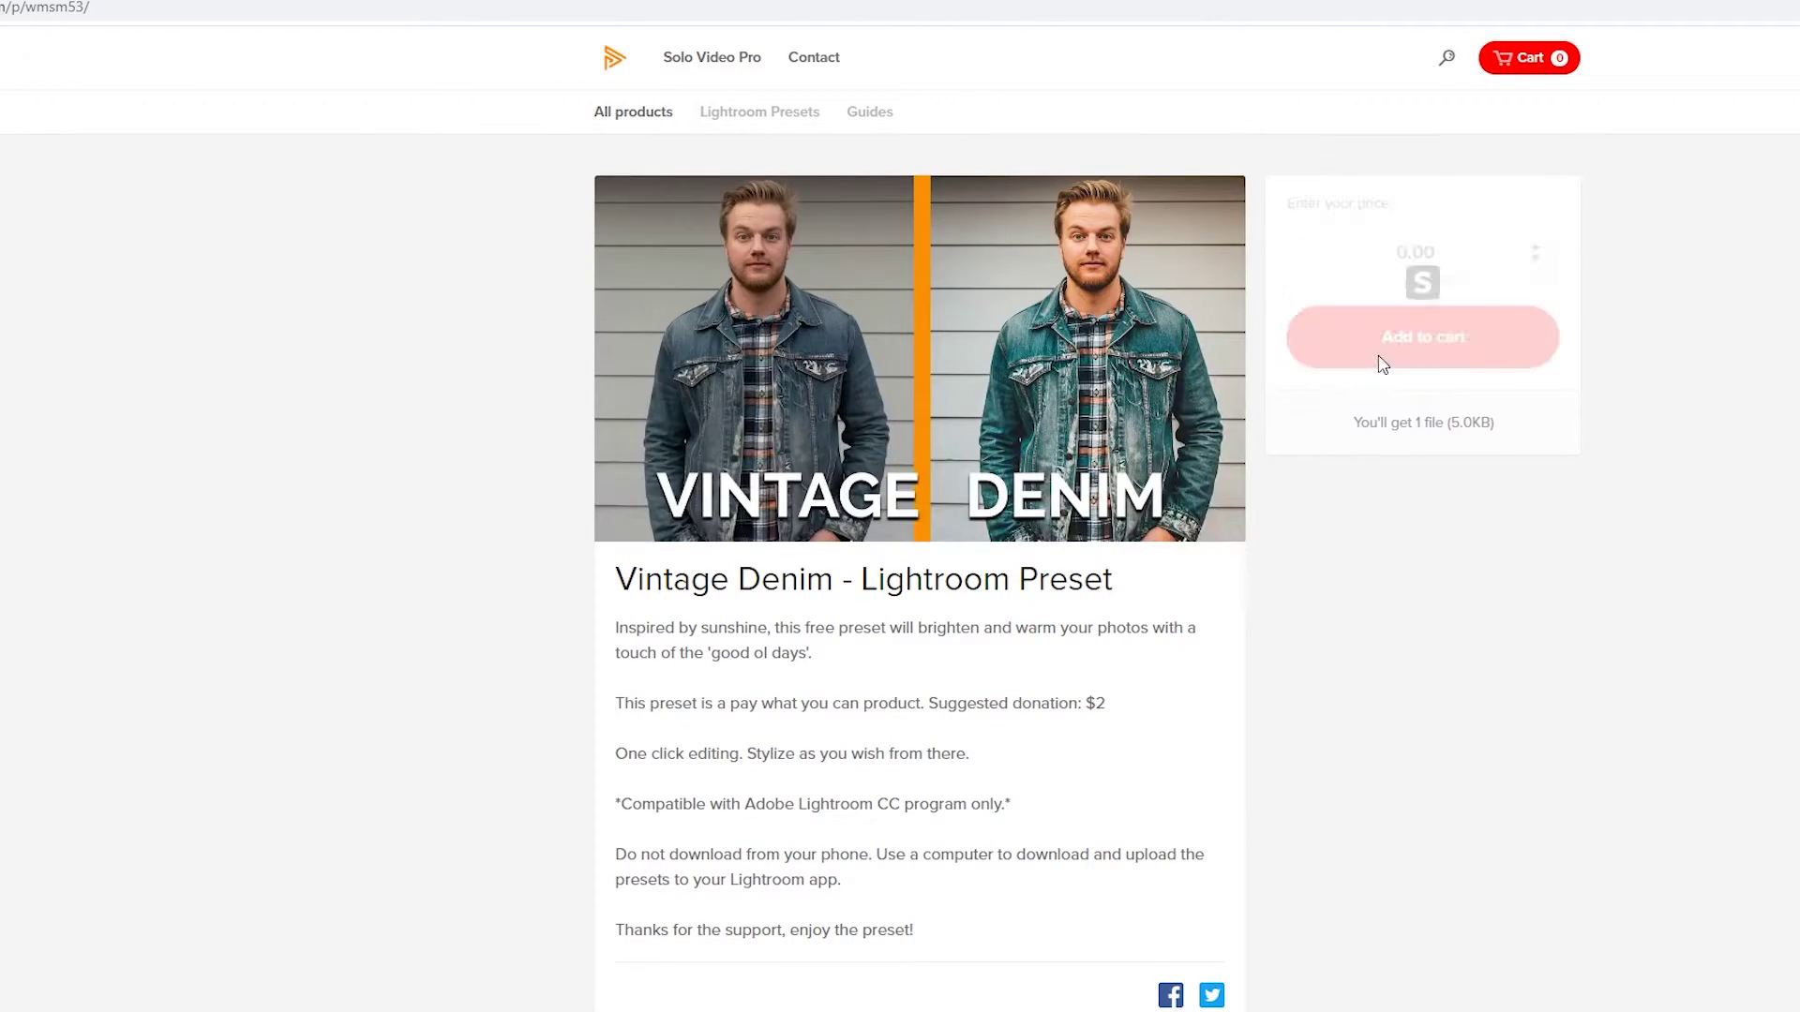